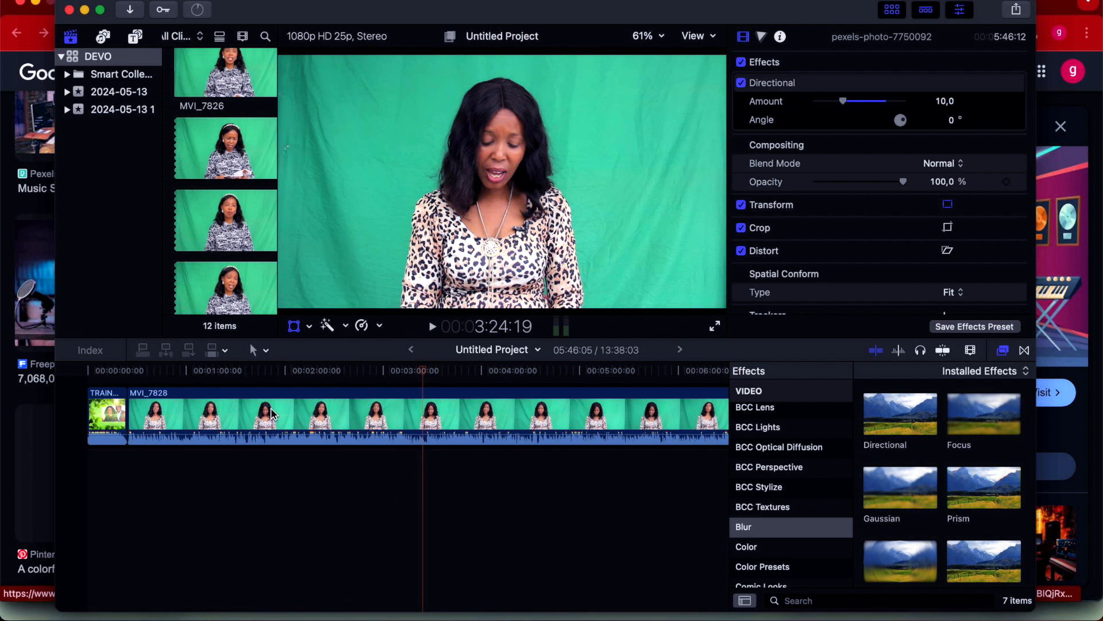
- Play the green-screen clip MVI_7828 from about 36 seconds to review its unkeyed footage
{"action": "left_click", "coordinate": [148, 372]}
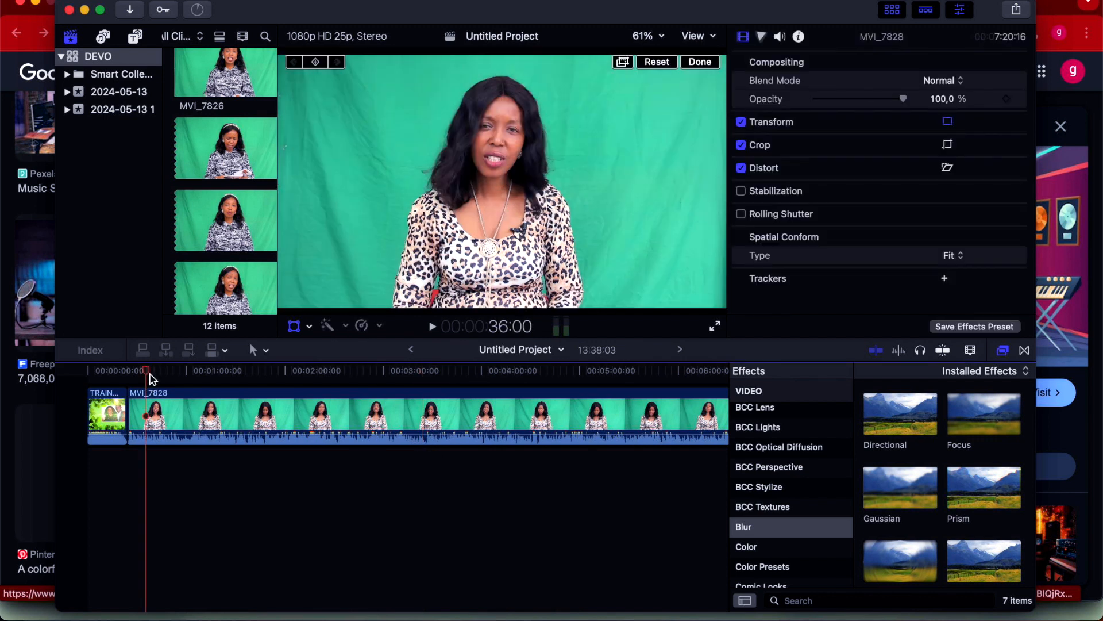
{"action": "key", "text": "space"}
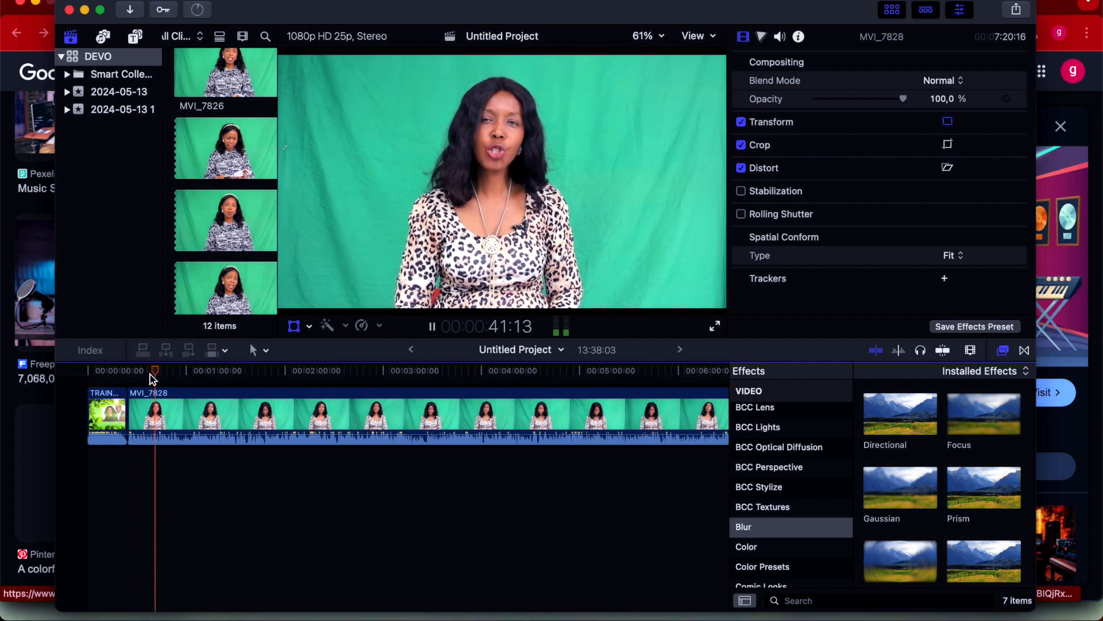
{"action": "key", "text": "space"}
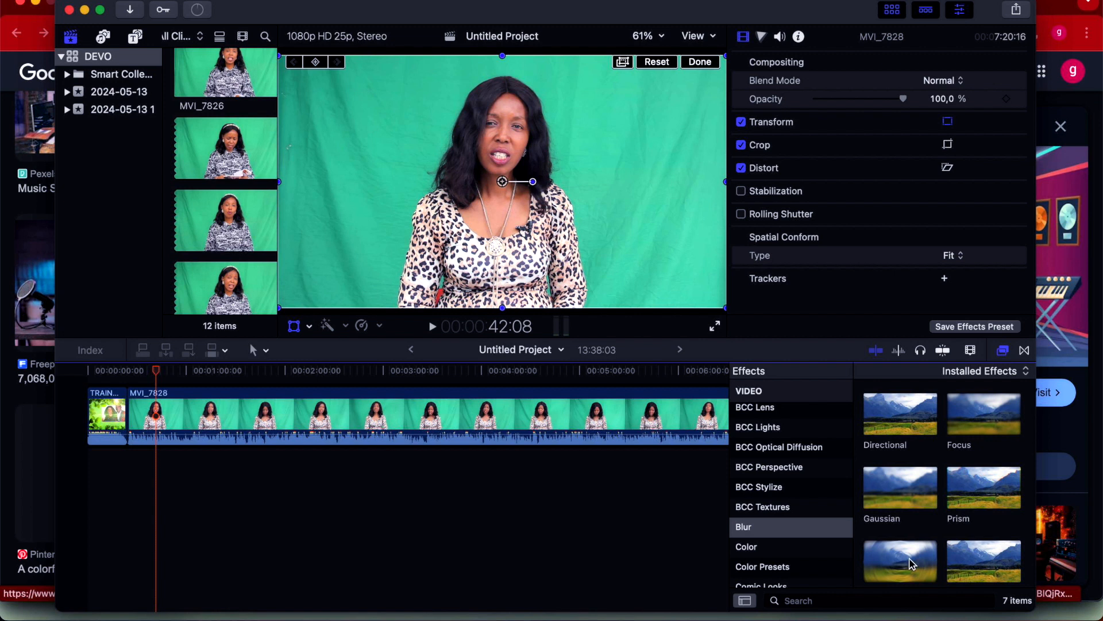
- Search all video and audio effects for "keyer" and apply the Keyer effect to the MVI_7828 clip
{"action": "left_click", "coordinate": [857, 601]}
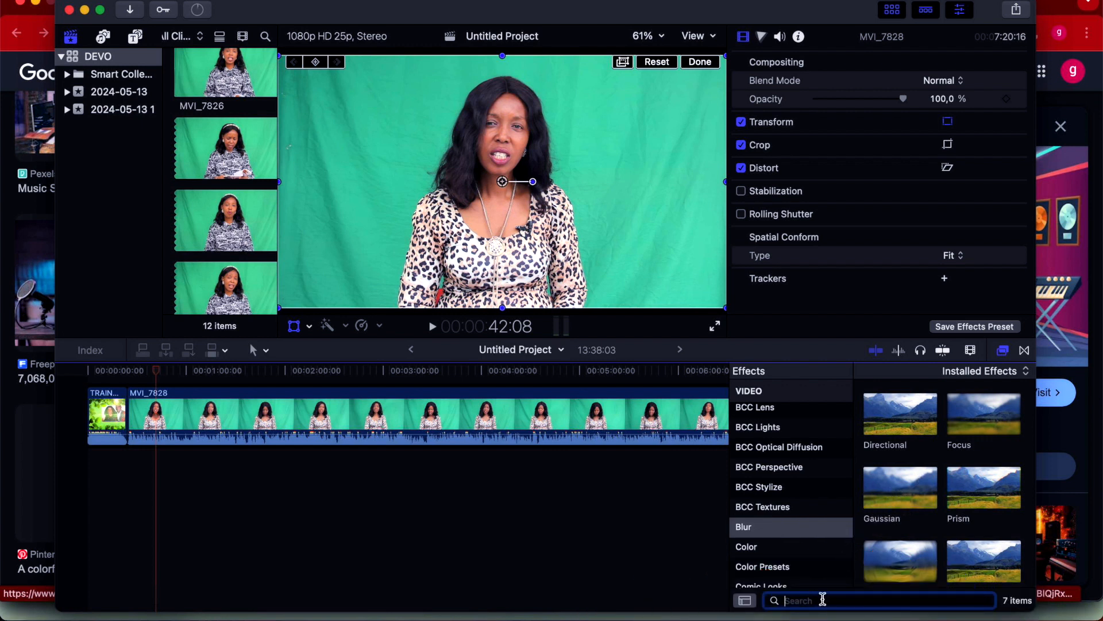
{"action": "type", "text": "k"}
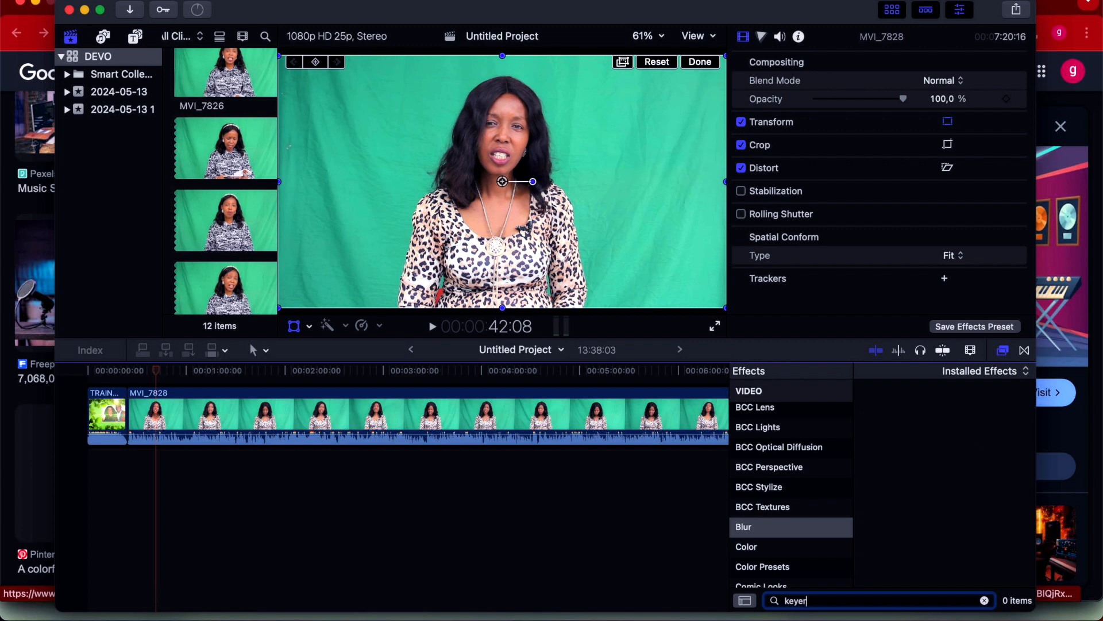
{"action": "type", "text": "eyer"}
{"action": "key", "text": "super+a"}
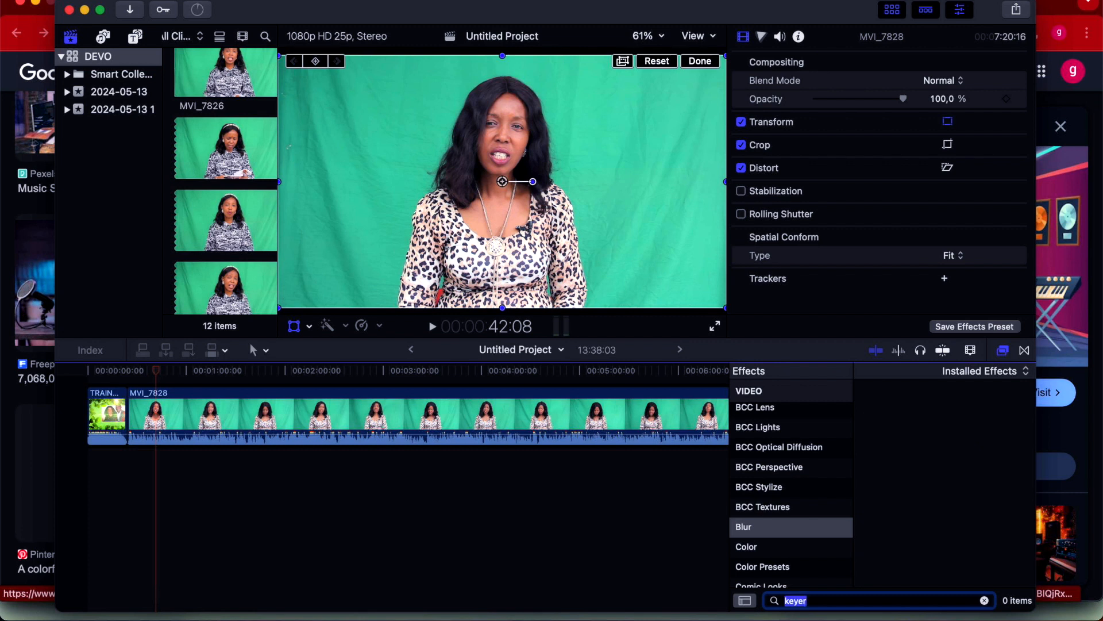
{"action": "scroll", "coordinate": [788, 453], "scroll_direction": "up", "scroll_amount": 5}
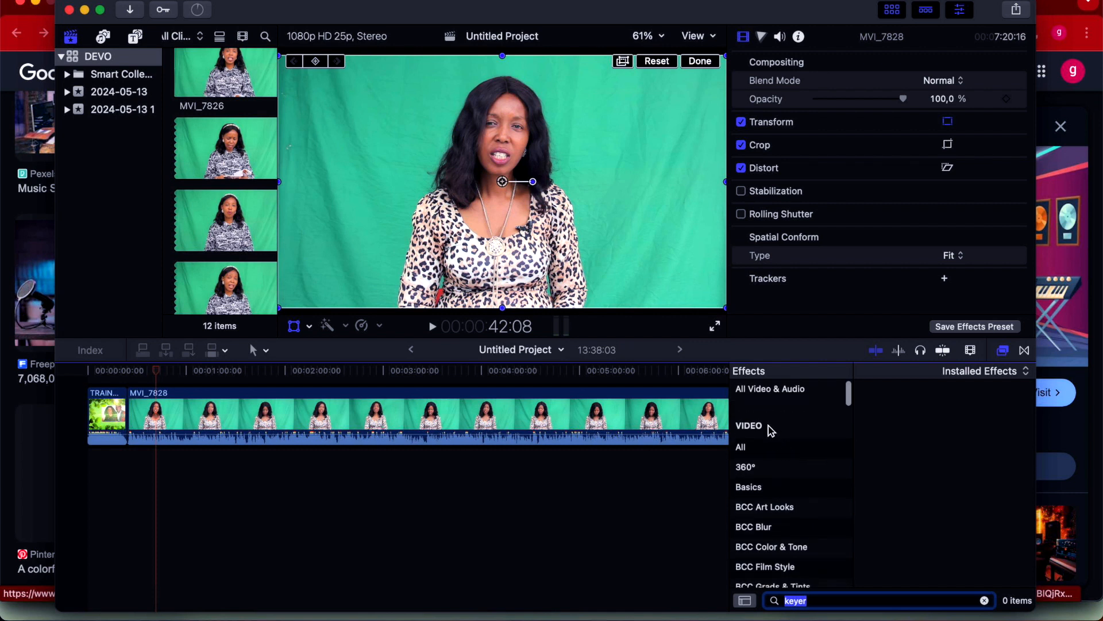
{"action": "left_click", "coordinate": [775, 390]}
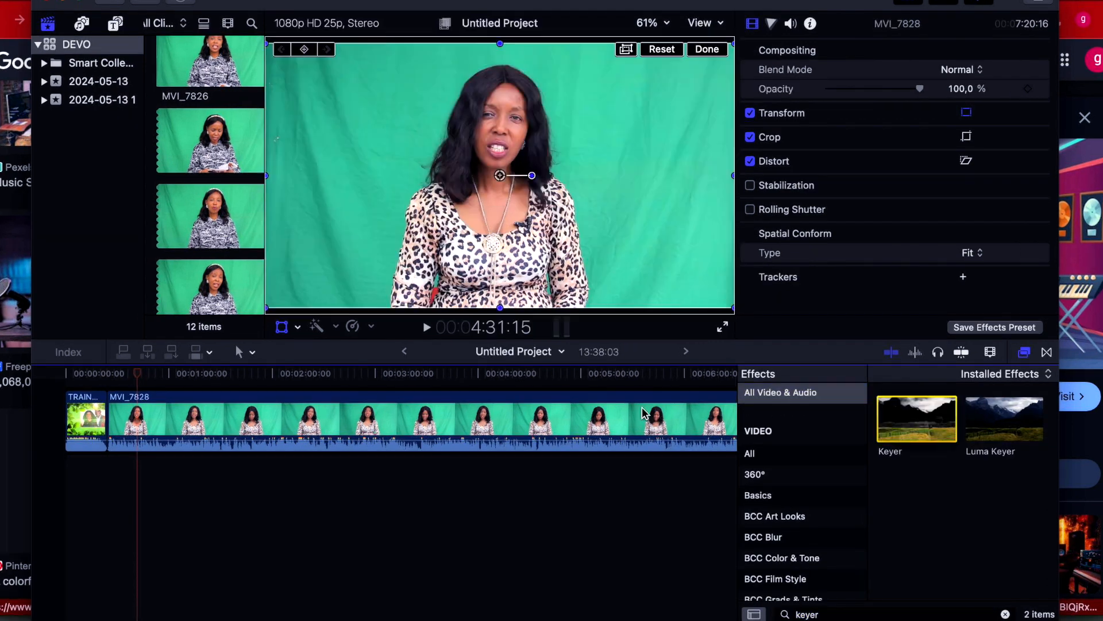
{"action": "left_click_drag", "start_coordinate": [887, 408], "coordinate": [599, 422]}
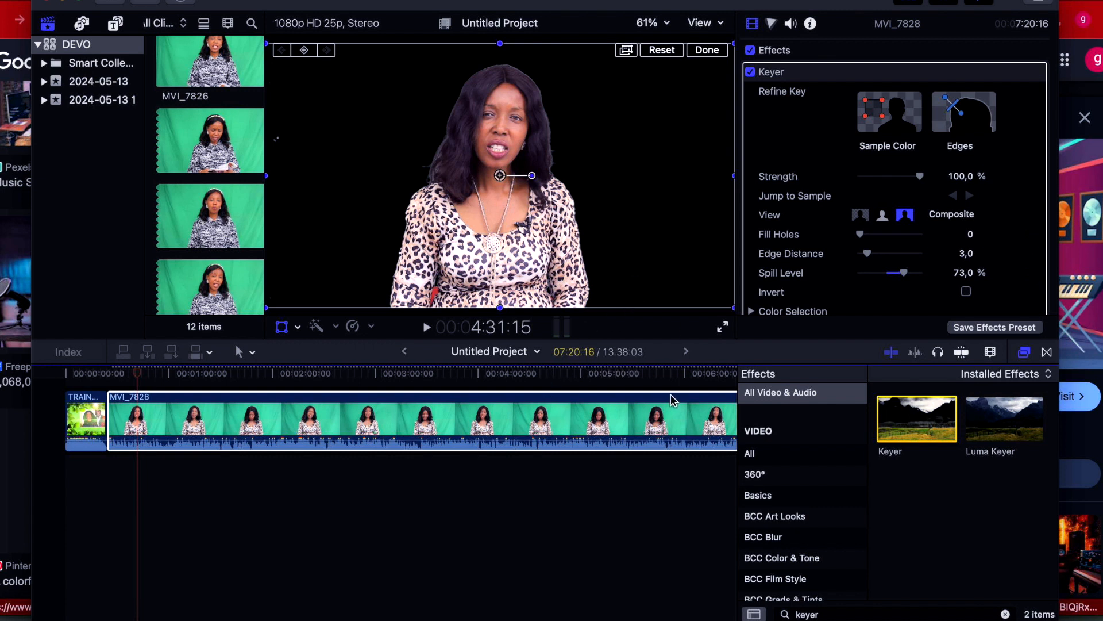
- Close the effects browser and move the pexels-photo-7750092 background beneath MVI_7828, aligned with that clip's start
{"action": "left_click", "coordinate": [1022, 356]}
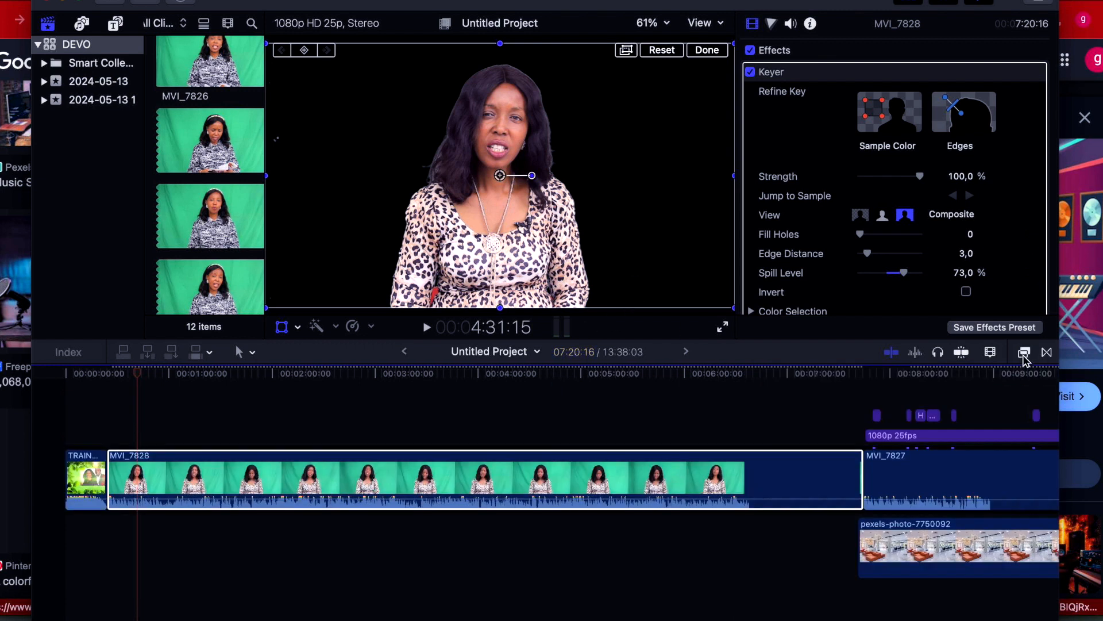
{"action": "left_click_drag", "start_coordinate": [904, 540], "coordinate": [162, 534]}
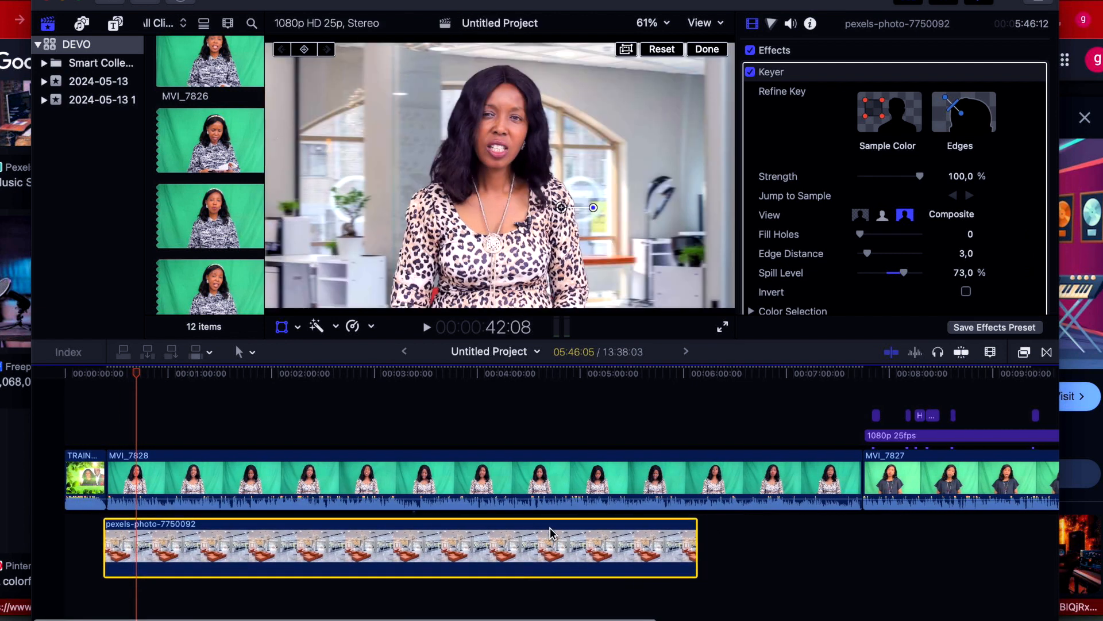
{"action": "left_click", "coordinate": [411, 543]}
{"action": "mouse_move", "coordinate": [412, 543]}
{"action": "left_mouse_down"}
{"action": "mouse_move", "coordinate": [426, 542]}
{"action": "mouse_move", "coordinate": [413, 543]}
{"action": "left_mouse_up"}
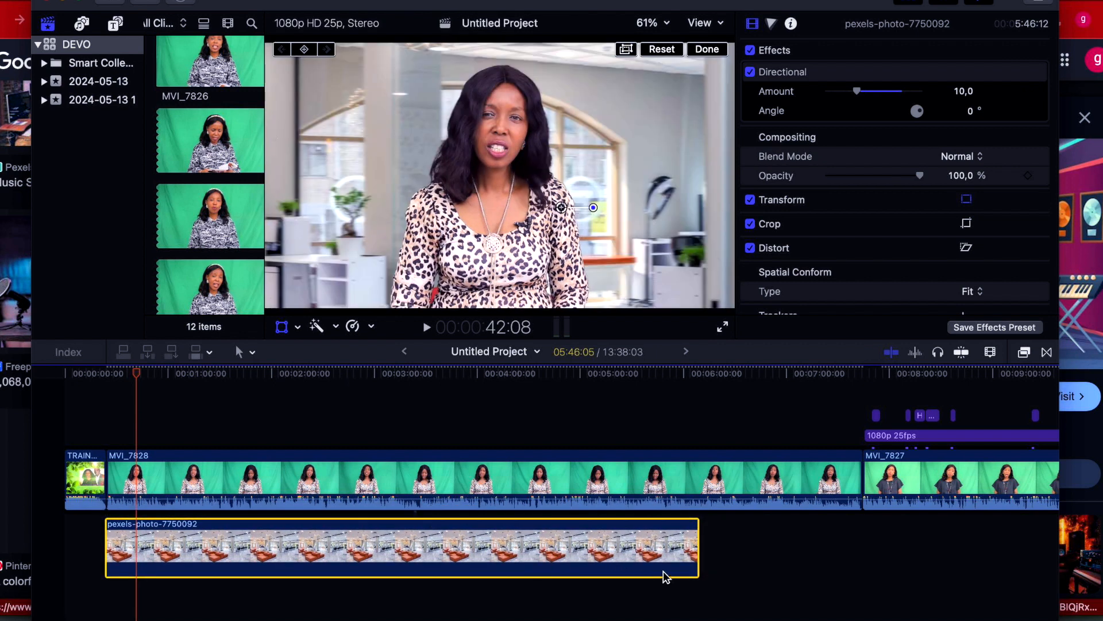
- Extend the pexels-photo-7750092 background to the end of MVI_7828 and check the composite at about 1:42
{"action": "left_click", "coordinate": [699, 547]}
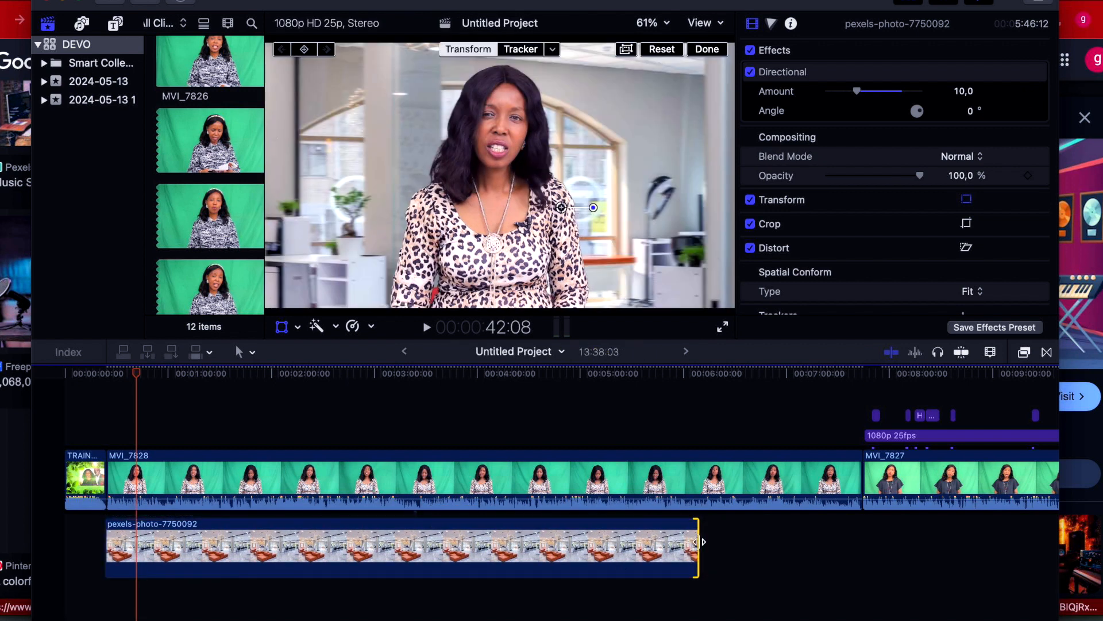
{"action": "left_click_drag", "start_coordinate": [699, 542], "coordinate": [860, 540]}
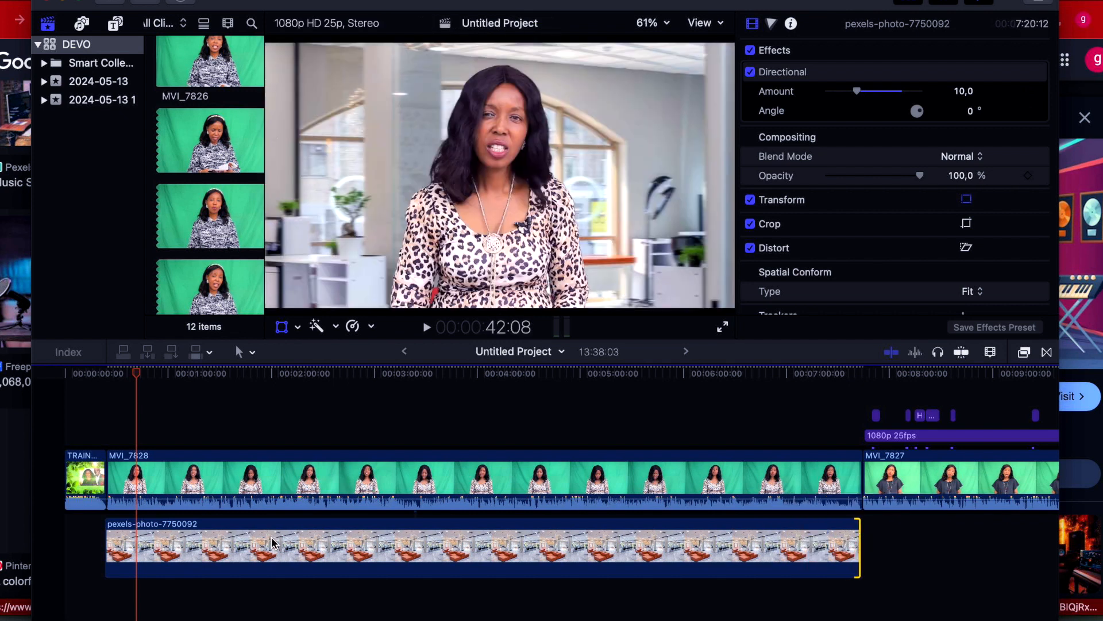
{"action": "left_click_drag", "start_coordinate": [136, 372], "coordinate": [242, 373]}
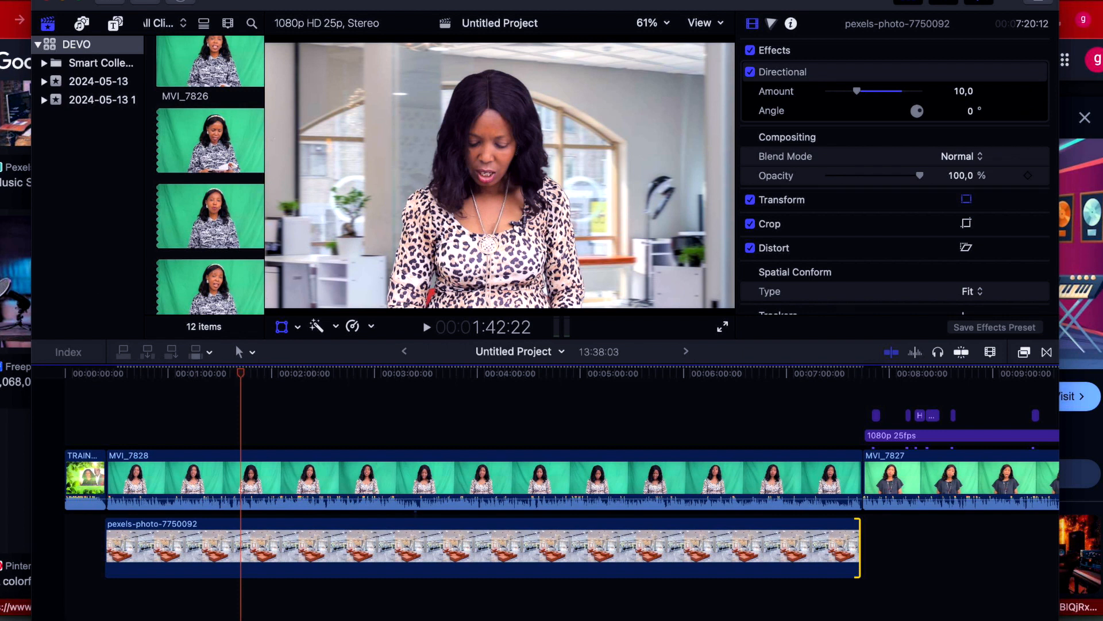
- Switch to the browser, locate the downloaded 1.avif in its folder, and add it to the Final Cut Pro timeline below the existing background
{"action": "left_click", "coordinate": [2, 207]}
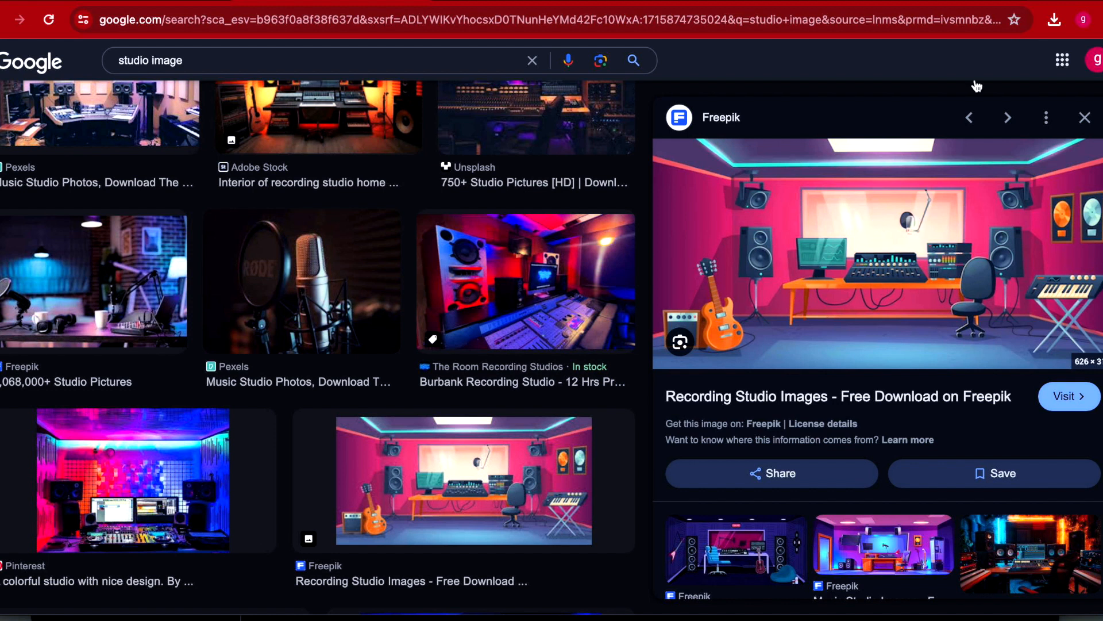
{"action": "left_click", "coordinate": [1054, 22]}
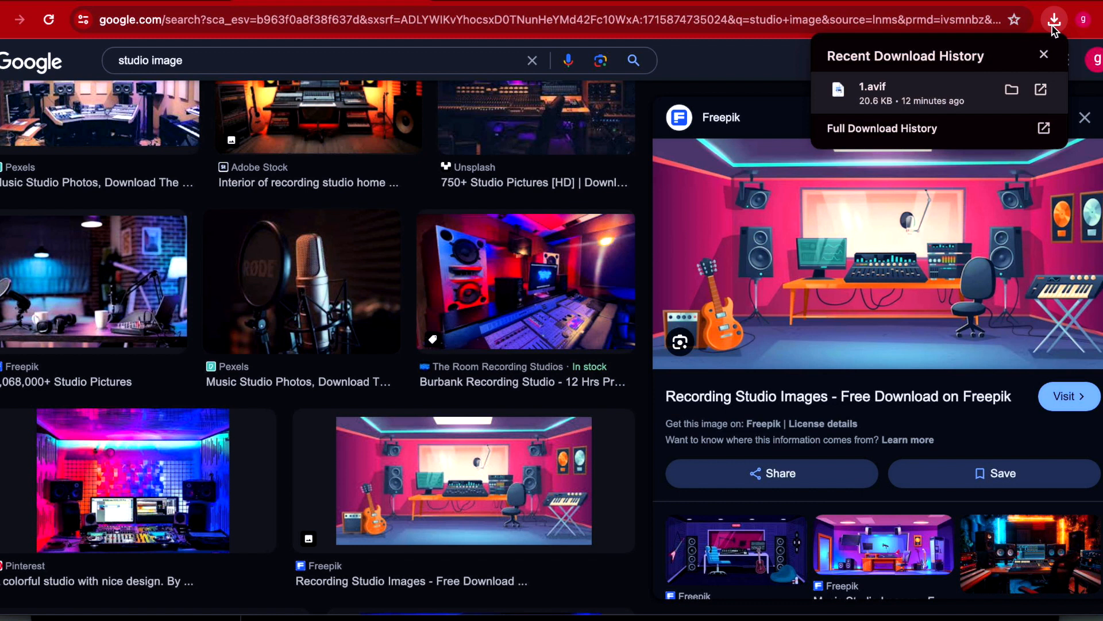
{"action": "left_click", "coordinate": [1011, 90]}
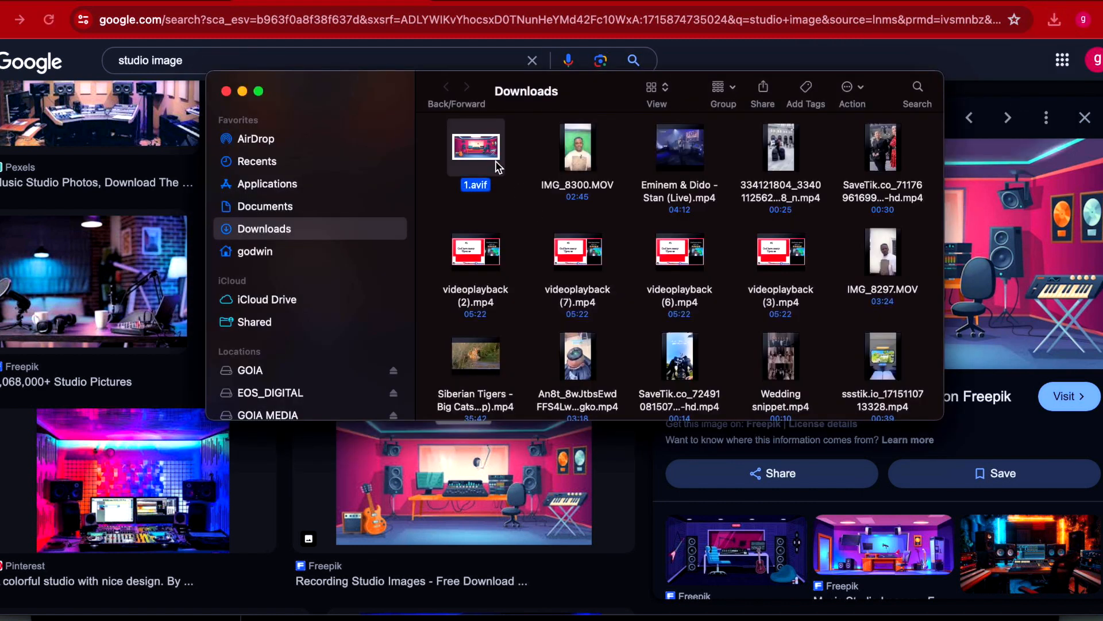
{"action": "key", "text": "space"}
{"action": "key", "text": "space"}
{"action": "left_click_drag", "start_coordinate": [491, 164], "coordinate": [695, 611]}
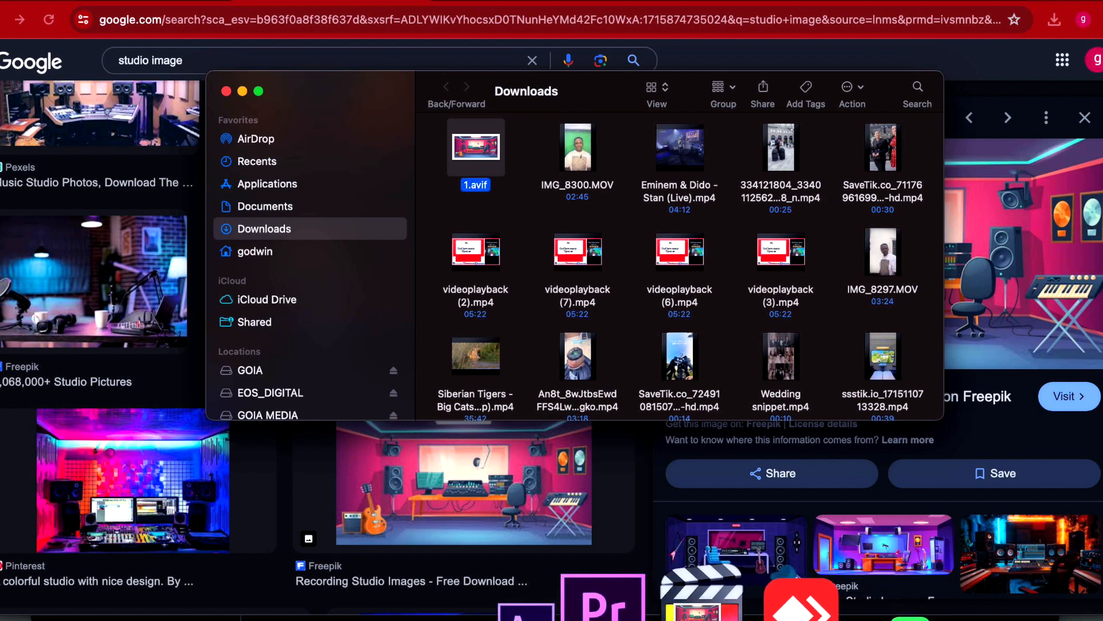
{"action": "mouse_move", "coordinate": [695, 612]}
{"action": "left_mouse_down"}
{"action": "mouse_move", "coordinate": [690, 535]}
{"action": "mouse_move", "coordinate": [654, 445]}
{"action": "mouse_move", "coordinate": [596, 499]}
{"action": "mouse_move", "coordinate": [566, 574]}
{"action": "mouse_move", "coordinate": [545, 598]}
{"action": "left_mouse_up"}
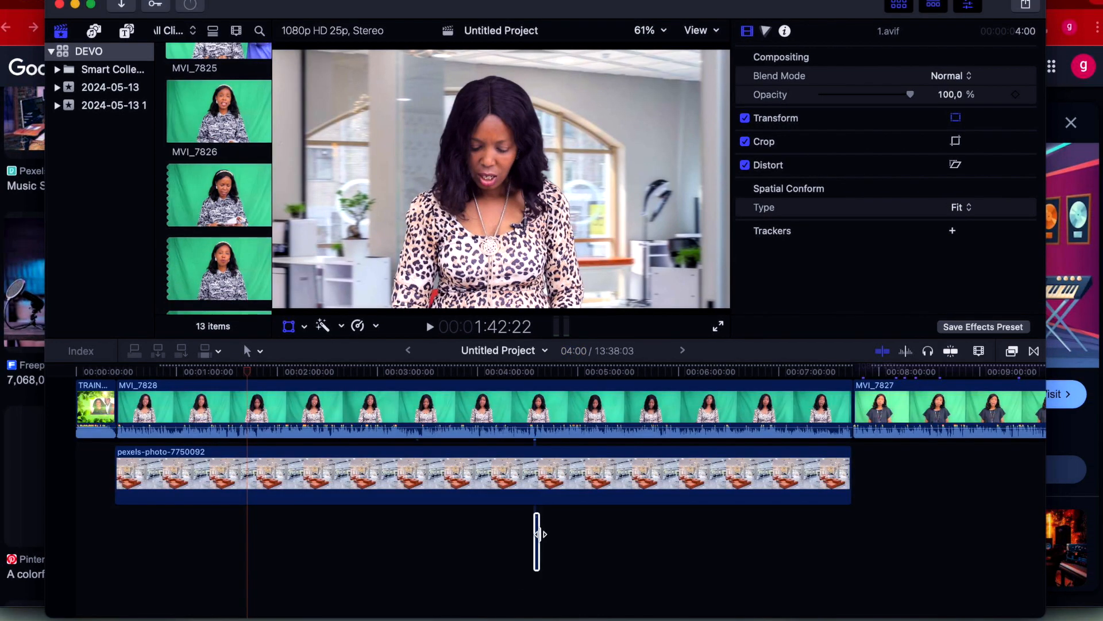
- Move 1.avif to the start of MVI_7828 and extend it to that clip's end
{"action": "key", "text": "super+equal"}
{"action": "key", "text": "super+equal"}
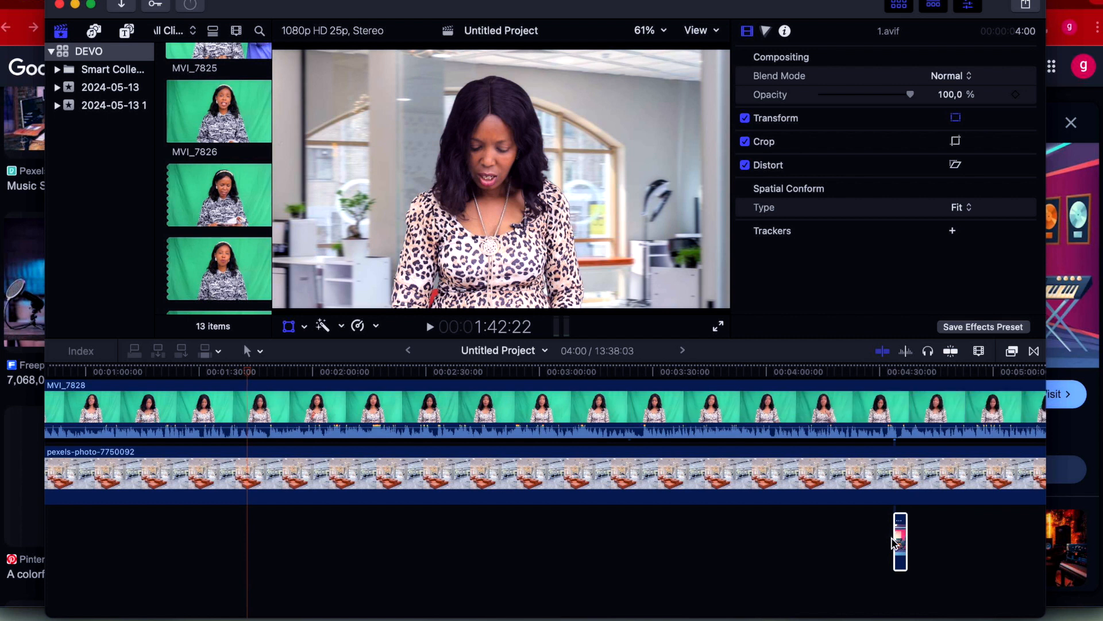
{"action": "left_click_drag", "start_coordinate": [892, 540], "coordinate": [170, 532]}
{"action": "scroll", "coordinate": [609, 532], "scroll_direction": "right", "scroll_amount": 9}
{"action": "left_click_drag", "start_coordinate": [625, 531], "coordinate": [596, 510]}
{"action": "key", "text": "super+minus"}
{"action": "key", "text": "super+minus"}
{"action": "scroll", "coordinate": [587, 510], "scroll_direction": "left", "scroll_amount": 15}
{"action": "scroll", "coordinate": [586, 511], "scroll_direction": "up", "scroll_amount": 1}
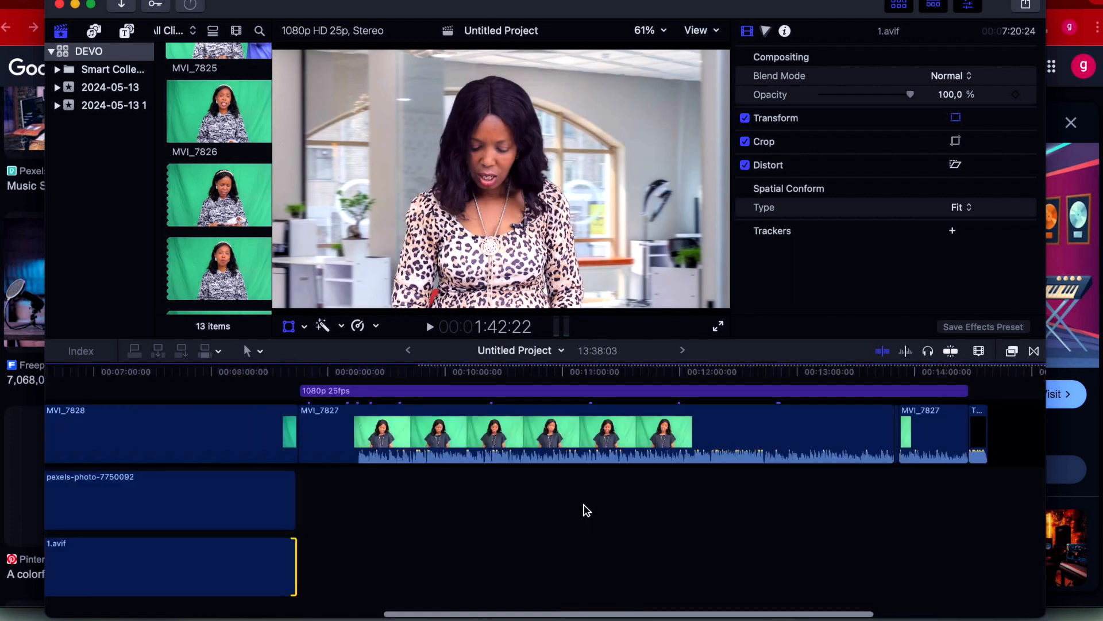
- Disable the pexels-photo-7750092 background clip in the timeline
{"action": "scroll", "coordinate": [586, 510], "scroll_direction": "down", "scroll_amount": 2}
{"action": "left_click", "coordinate": [499, 469]}
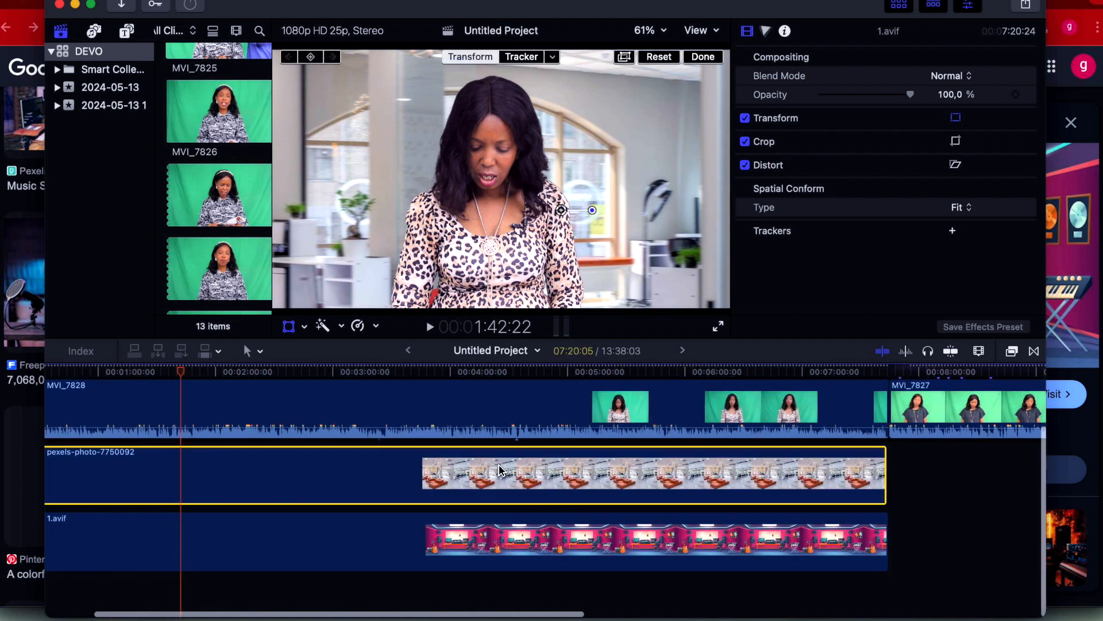
{"action": "key", "text": "v"}
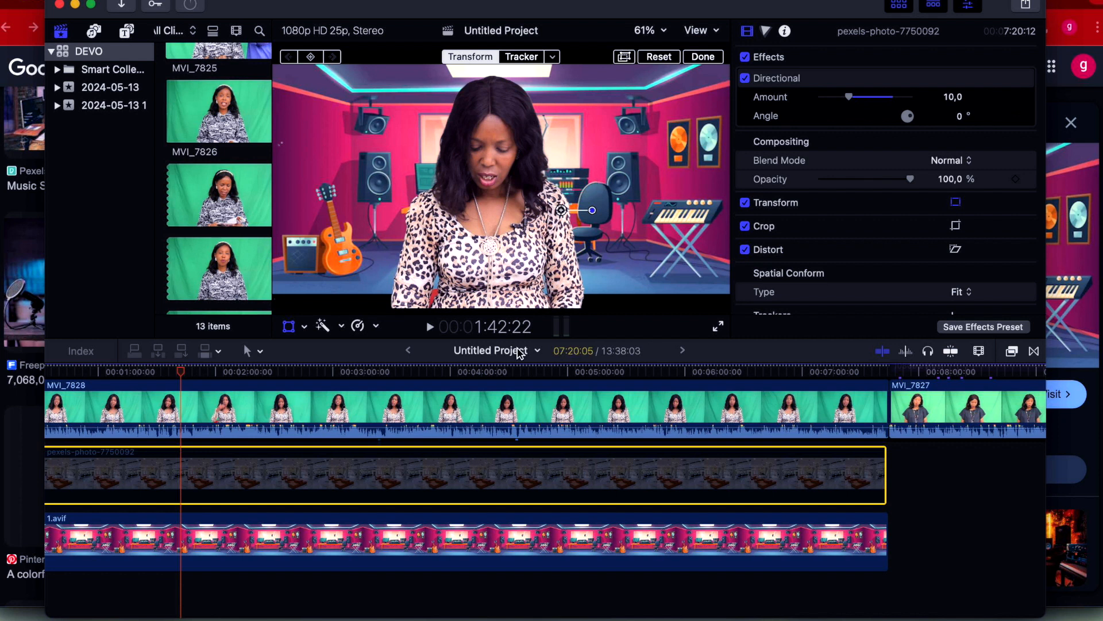
- Scale up the 1.avif studio background in the viewer until it fills the whole frame
{"action": "left_click", "coordinate": [484, 561]}
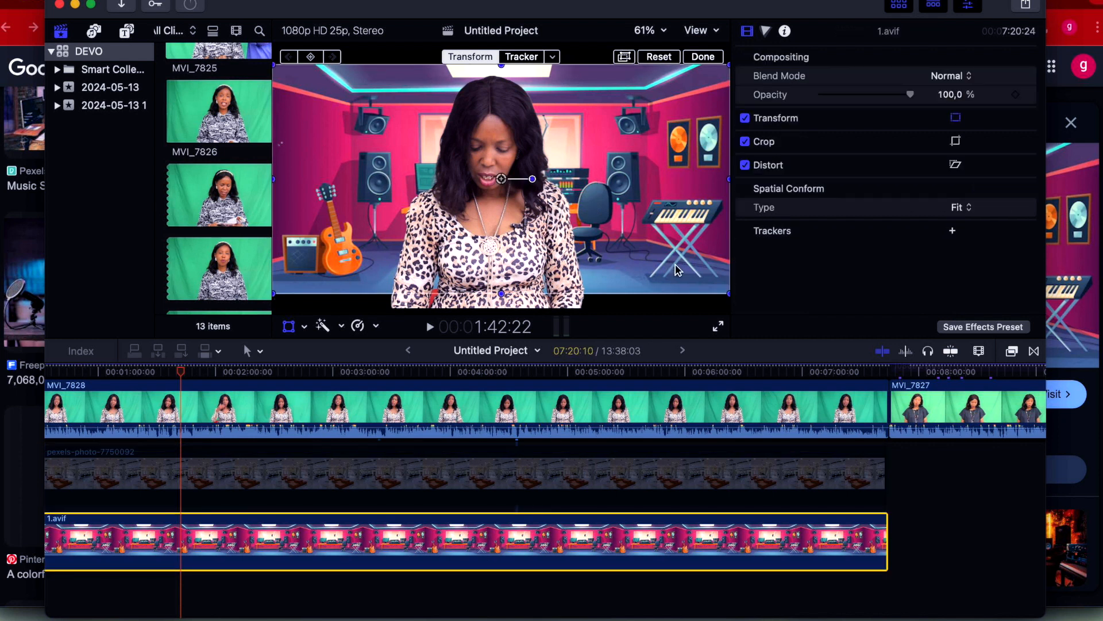
{"action": "left_click", "coordinate": [729, 291]}
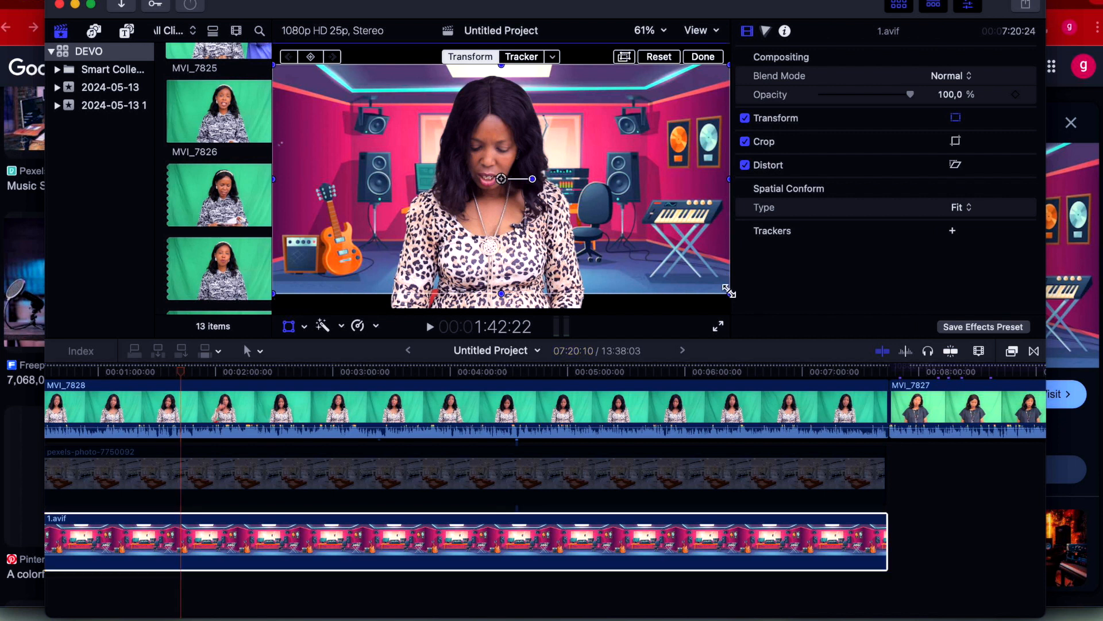
{"action": "left_click_drag", "start_coordinate": [725, 294], "coordinate": [765, 365]}
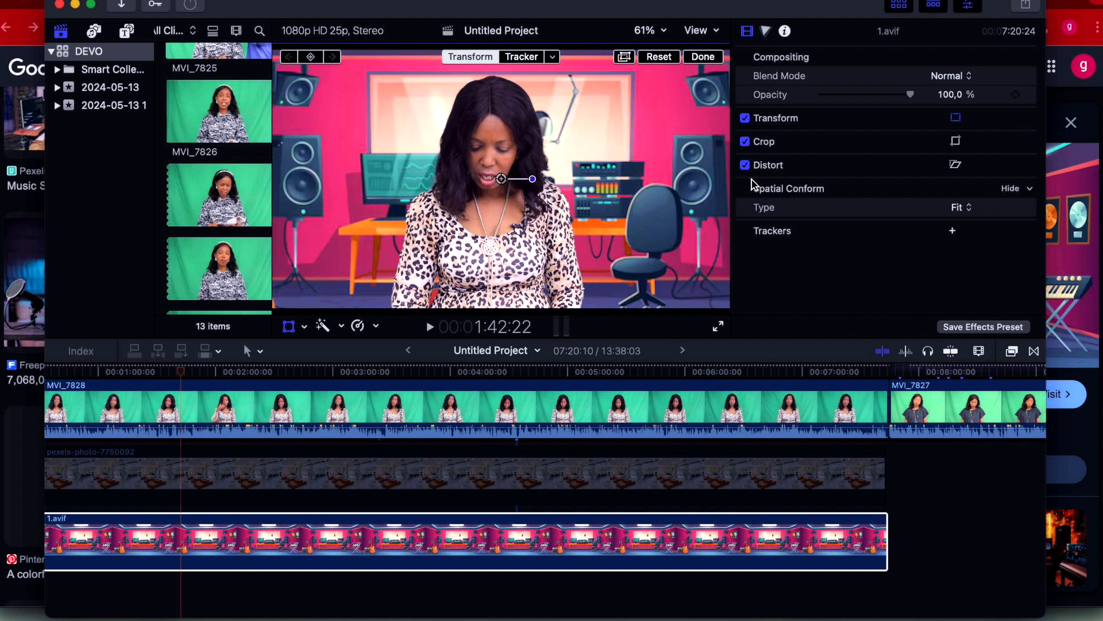
- Play the keyed clip over the studio background from about 1:42 to check the composite
{"action": "scroll", "coordinate": [184, 396], "scroll_direction": "up", "scroll_amount": 2}
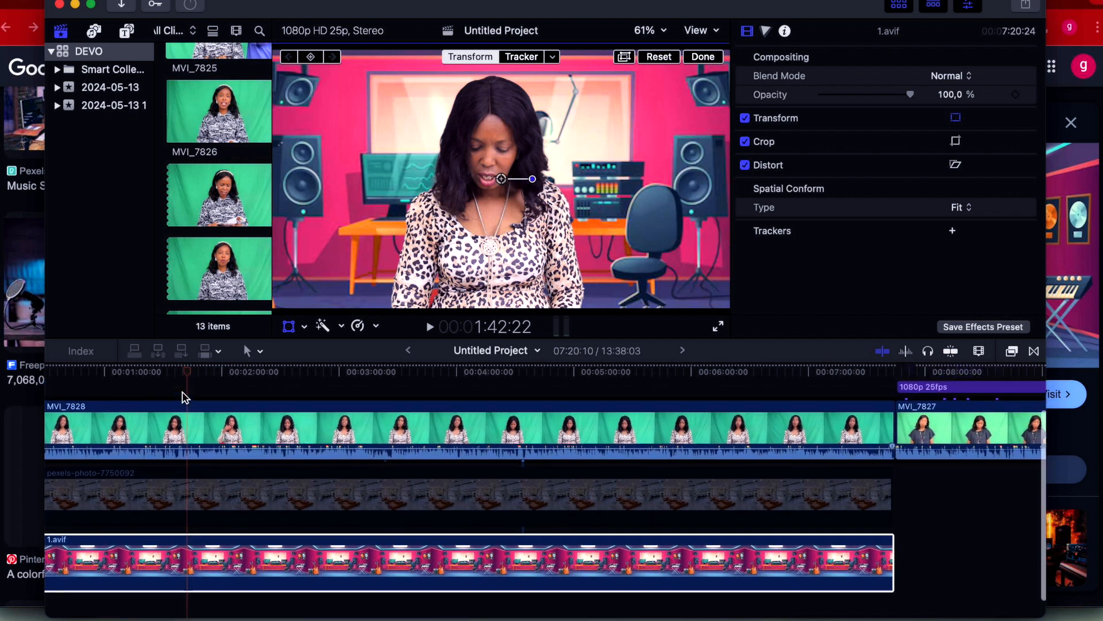
{"action": "left_click", "coordinate": [185, 385]}
{"action": "key", "text": "space"}
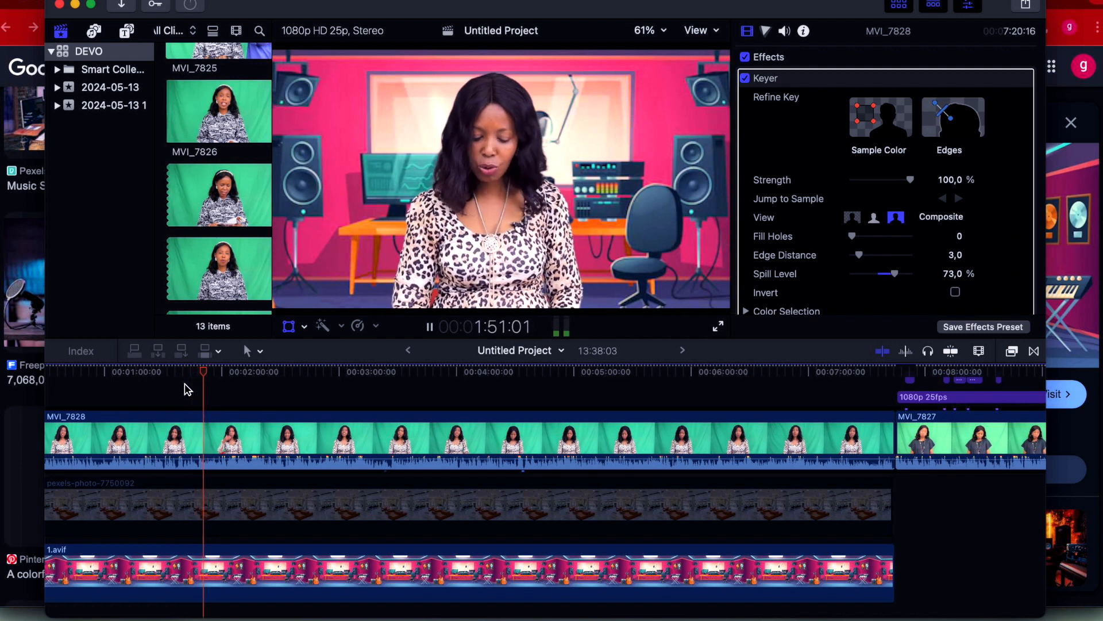
{"action": "key", "text": "space"}
{"action": "key", "text": "shift+t"}
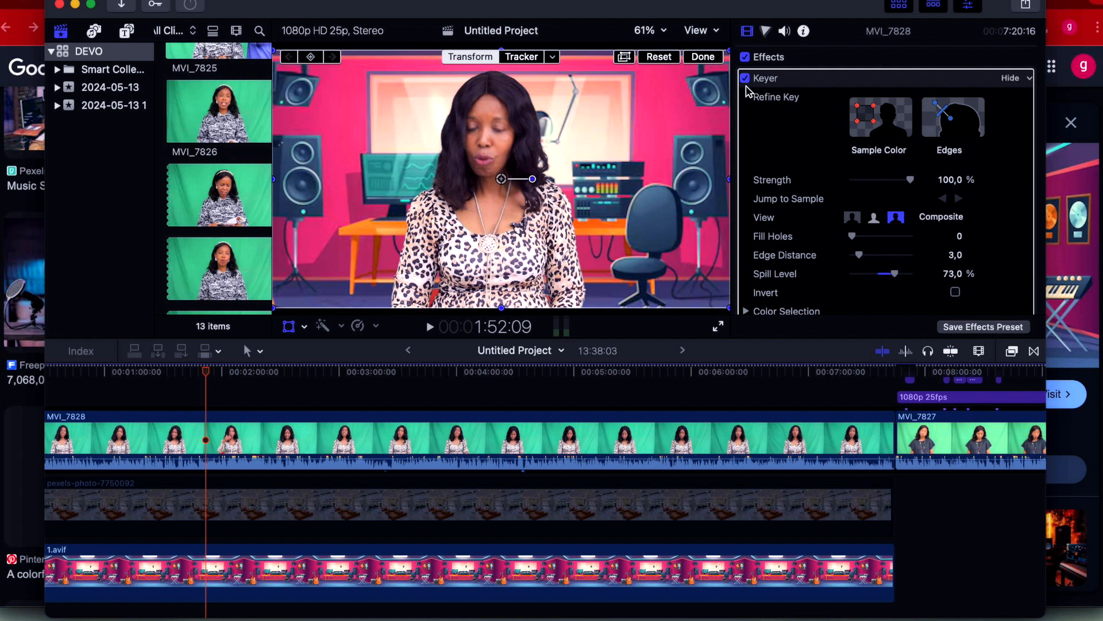
- Examine the Keyer parameters of the MVI_7828 clip, including the Strength control and the refinement sections
{"action": "scroll", "coordinate": [832, 232], "scroll_direction": "down", "scroll_amount": 2}
{"action": "scroll", "coordinate": [832, 233], "scroll_direction": "down", "scroll_amount": 5}
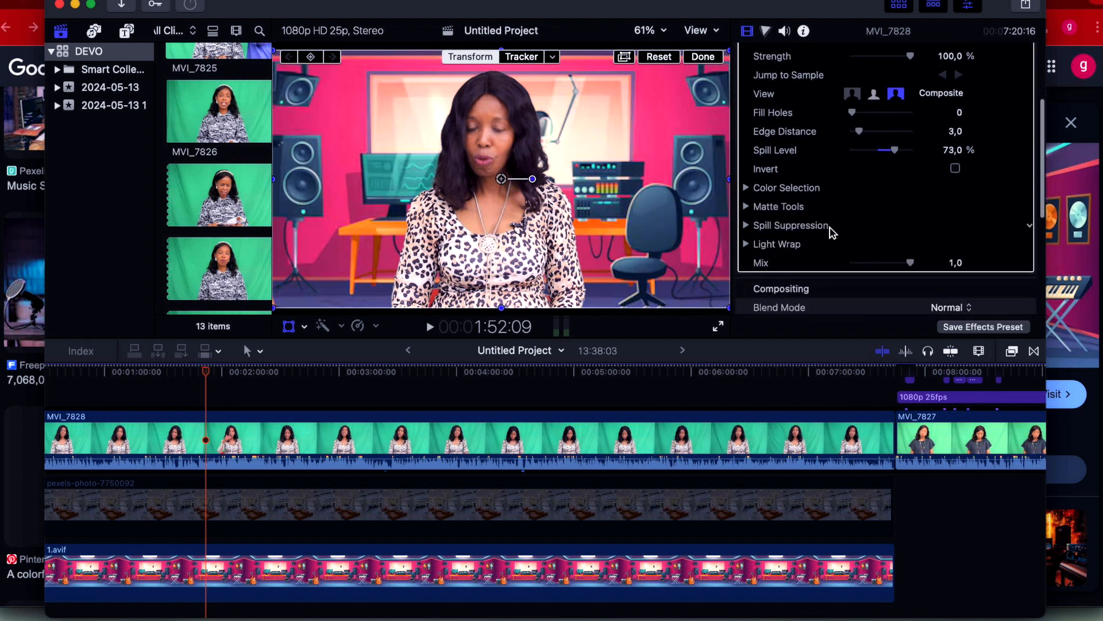
{"action": "scroll", "coordinate": [833, 233], "scroll_direction": "up", "scroll_amount": 7}
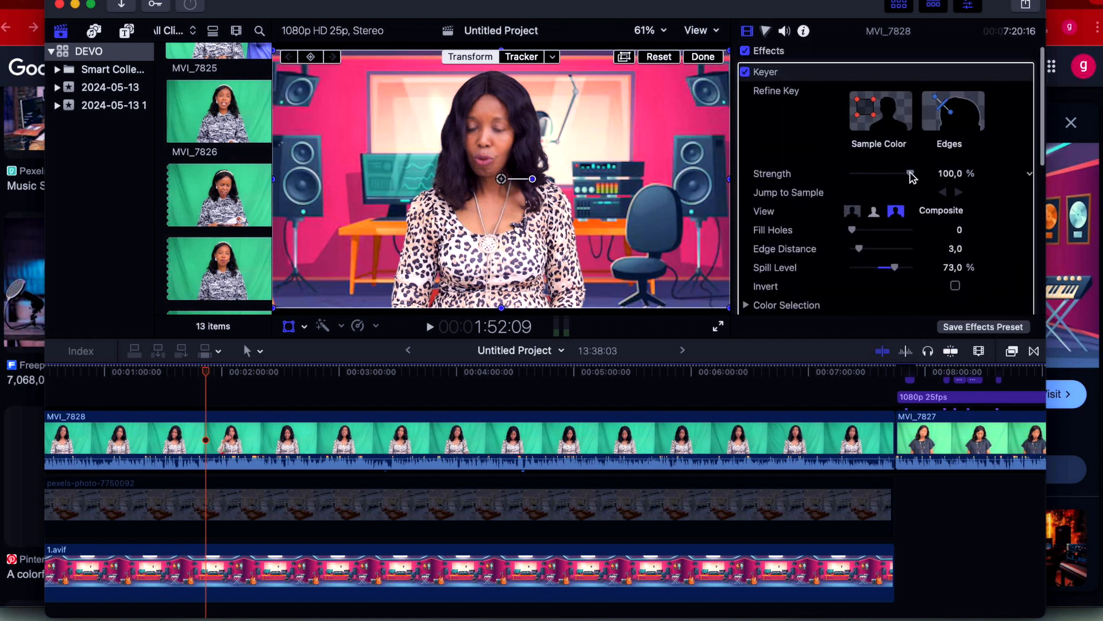
{"action": "left_click_drag", "start_coordinate": [911, 173], "coordinate": [934, 182]}
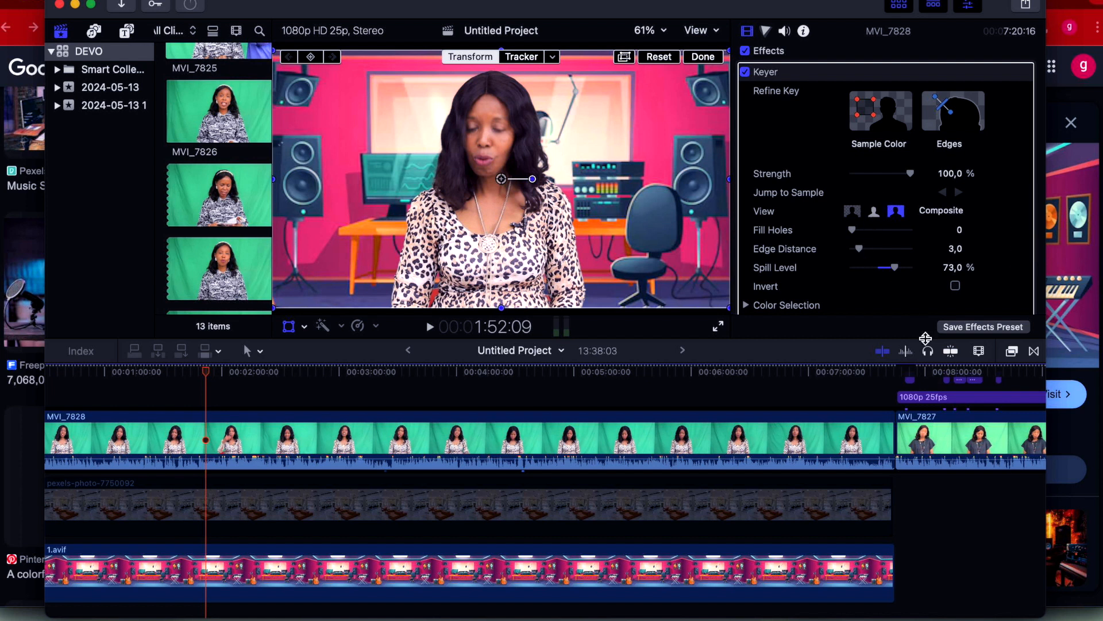
{"action": "scroll", "coordinate": [848, 451], "scroll_direction": "up", "scroll_amount": 3}
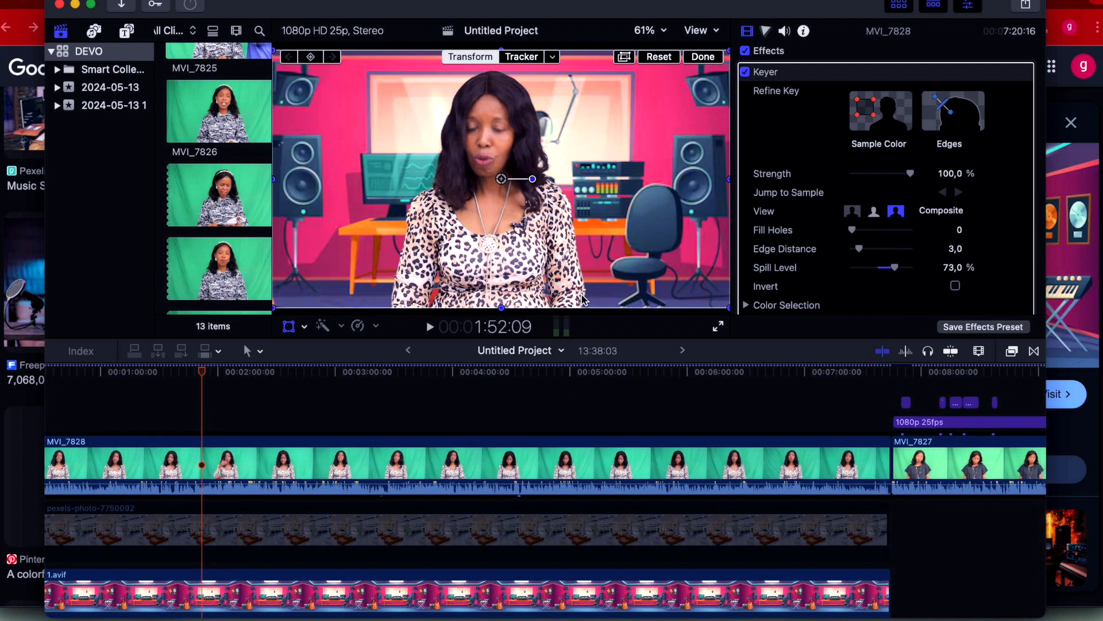
{"action": "scroll", "coordinate": [546, 428], "scroll_direction": "down", "scroll_amount": 3}
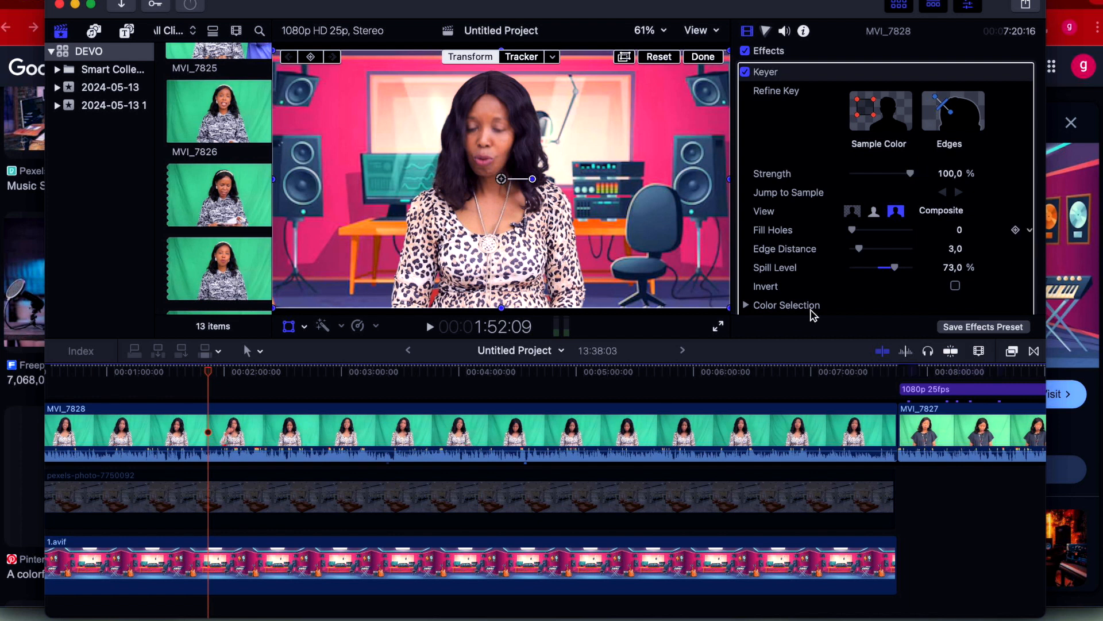
- Apply the Gaussian blur effect from the Blur effects category to the 1.avif studio background clip
{"action": "left_click", "coordinate": [725, 563]}
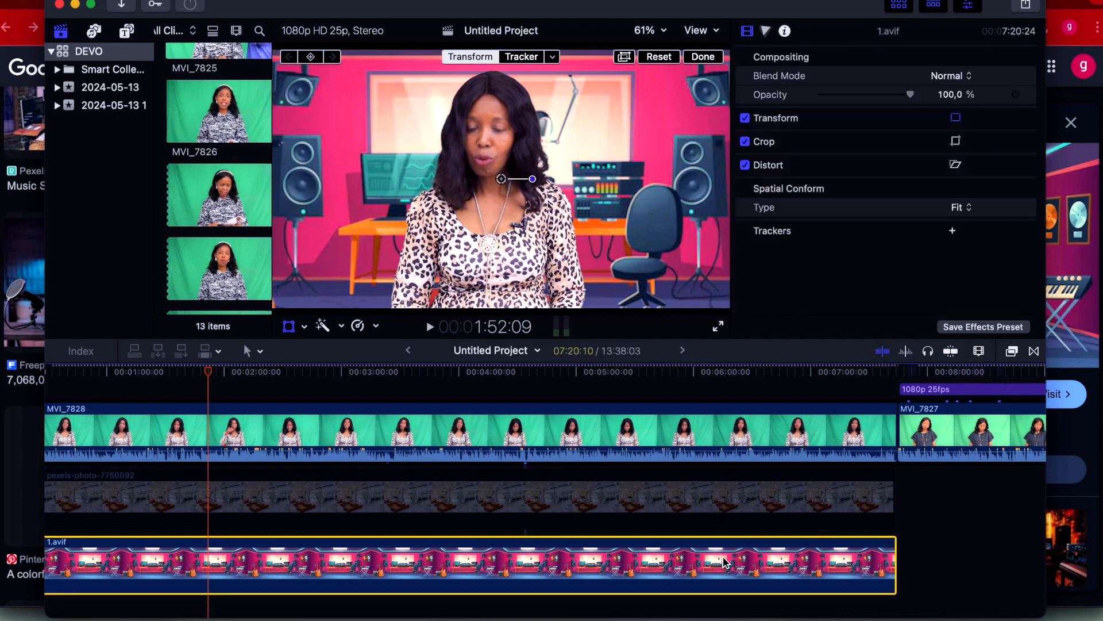
{"action": "left_click", "coordinate": [1033, 352]}
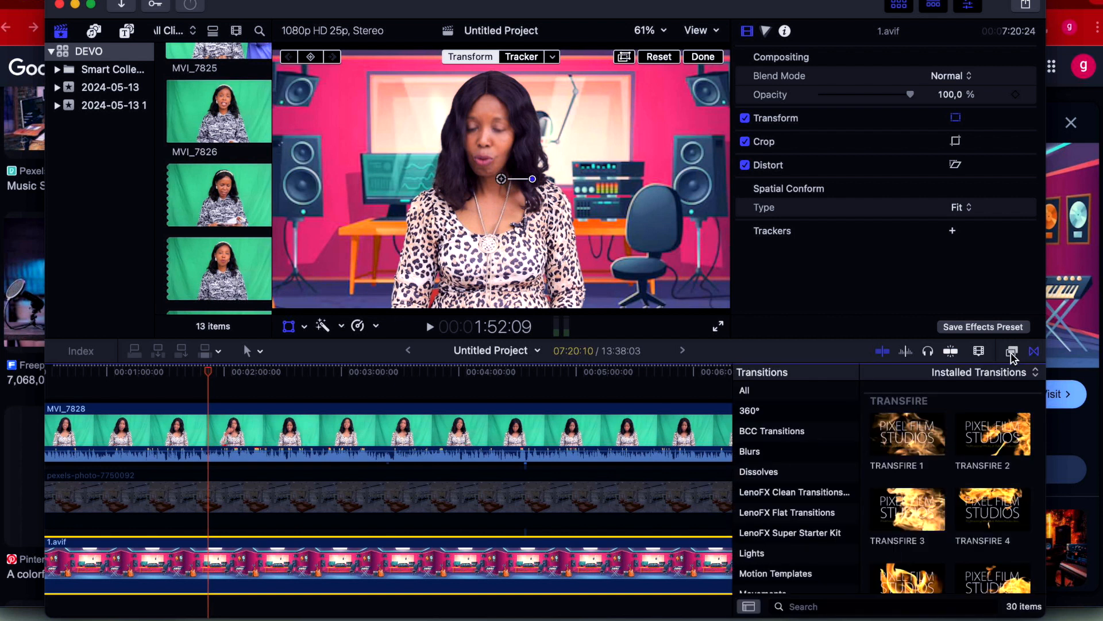
{"action": "left_click", "coordinate": [1013, 354]}
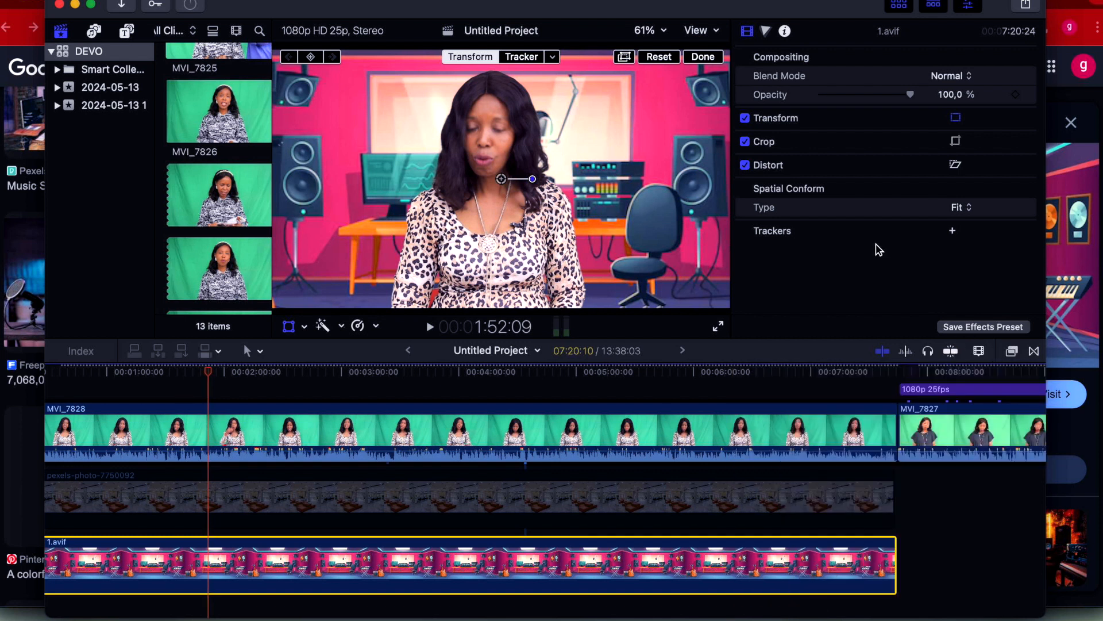
{"action": "key", "text": "super+5"}
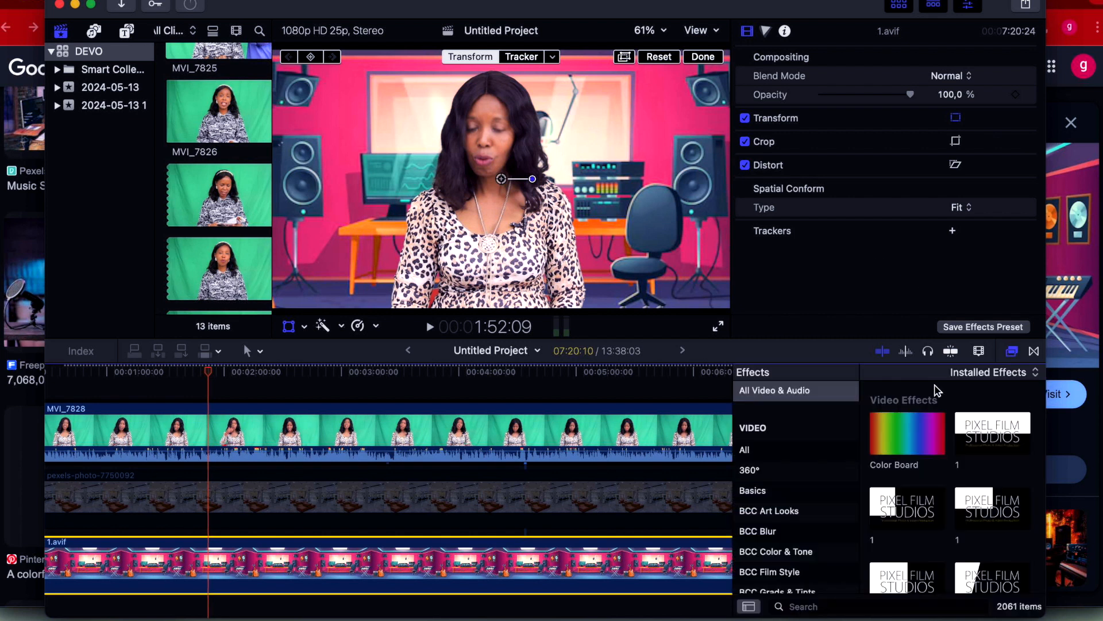
{"action": "scroll", "coordinate": [762, 528], "scroll_direction": "down", "scroll_amount": 8}
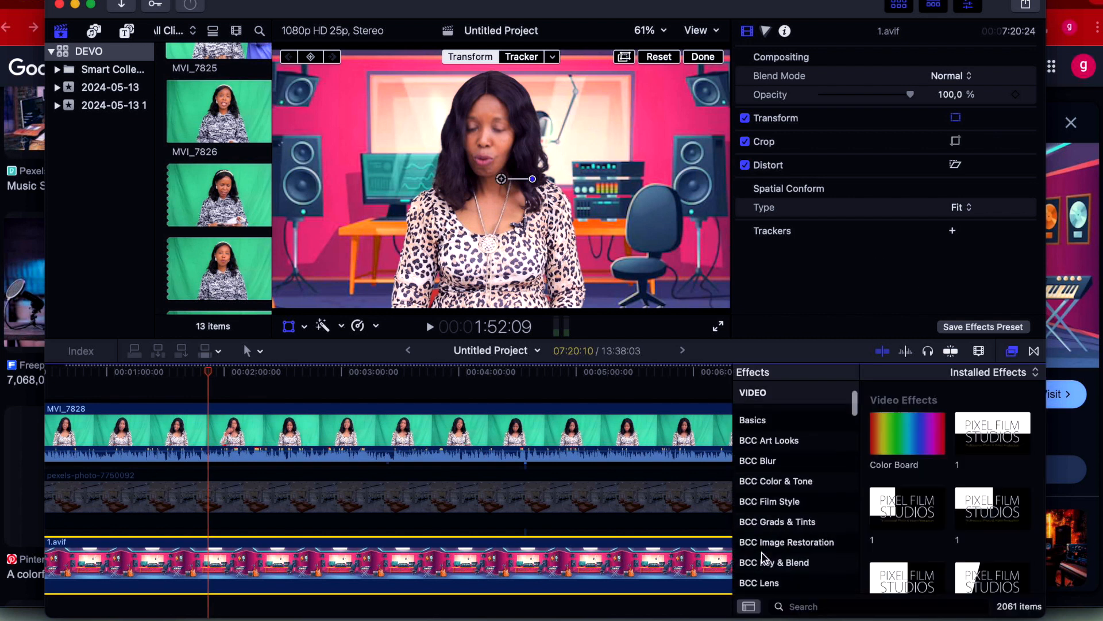
{"action": "scroll", "coordinate": [761, 556], "scroll_direction": "down", "scroll_amount": 5}
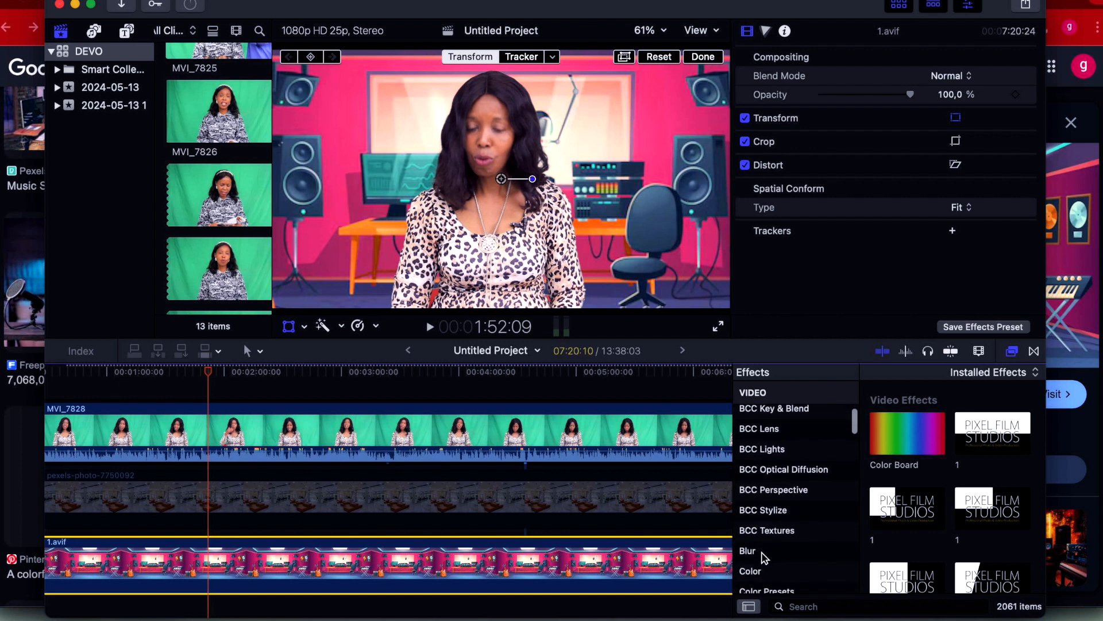
{"action": "left_click", "coordinate": [760, 540]}
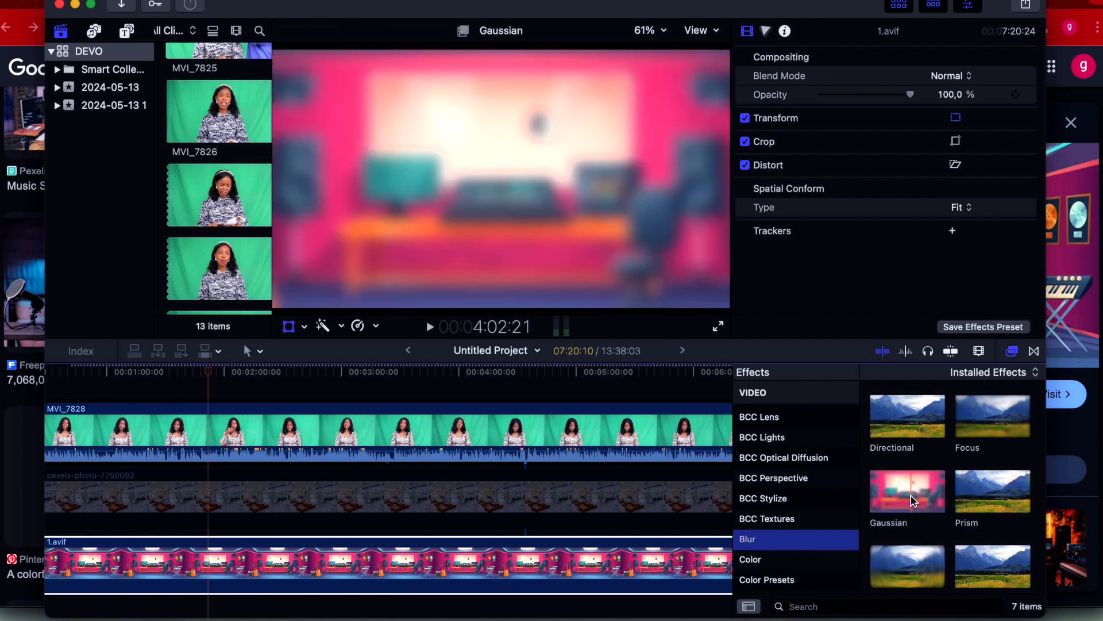
{"action": "left_click_drag", "start_coordinate": [915, 492], "coordinate": [610, 563]}
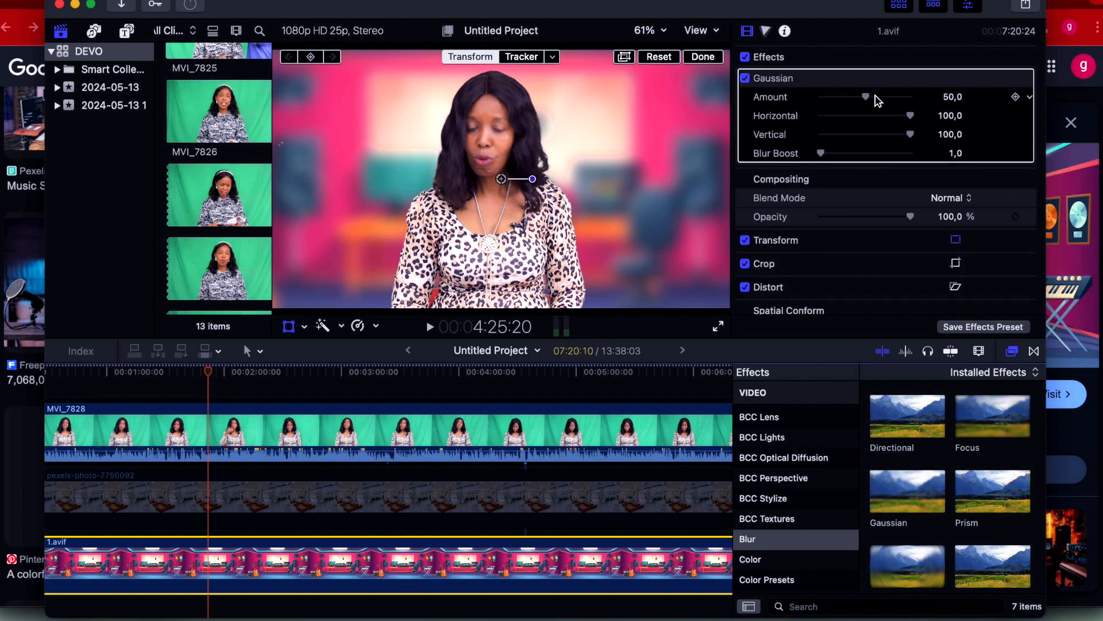
- Set the Gaussian blur Amount on 1.avif to 11,8 and play the composite from about 1:52
{"action": "left_click_drag", "start_coordinate": [864, 102], "coordinate": [835, 108]}
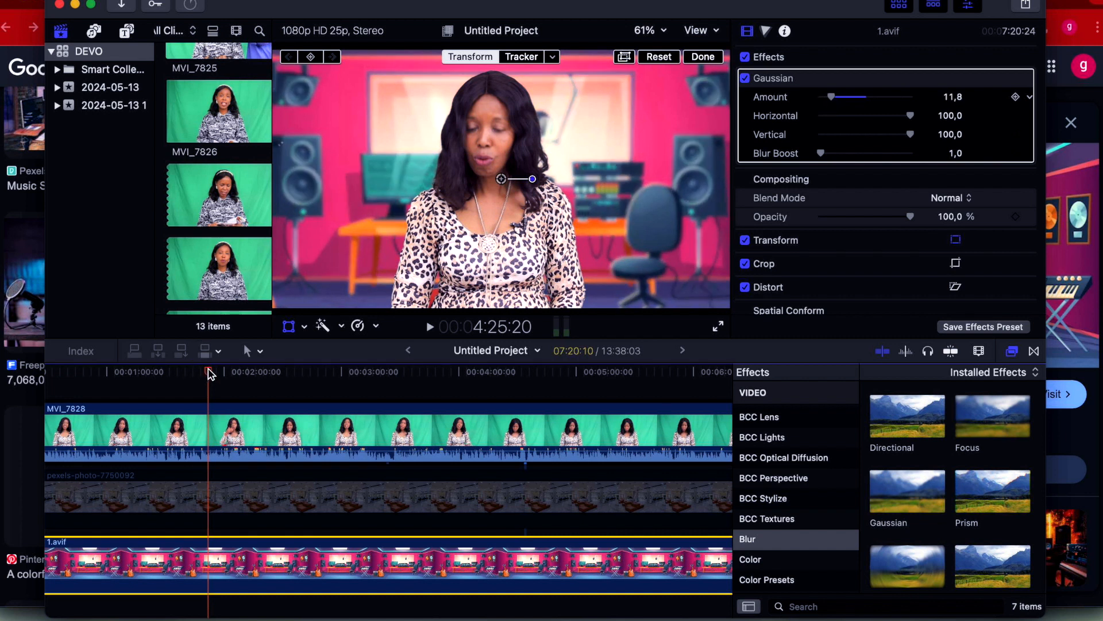
{"action": "left_click", "coordinate": [208, 373]}
{"action": "key", "text": "space"}
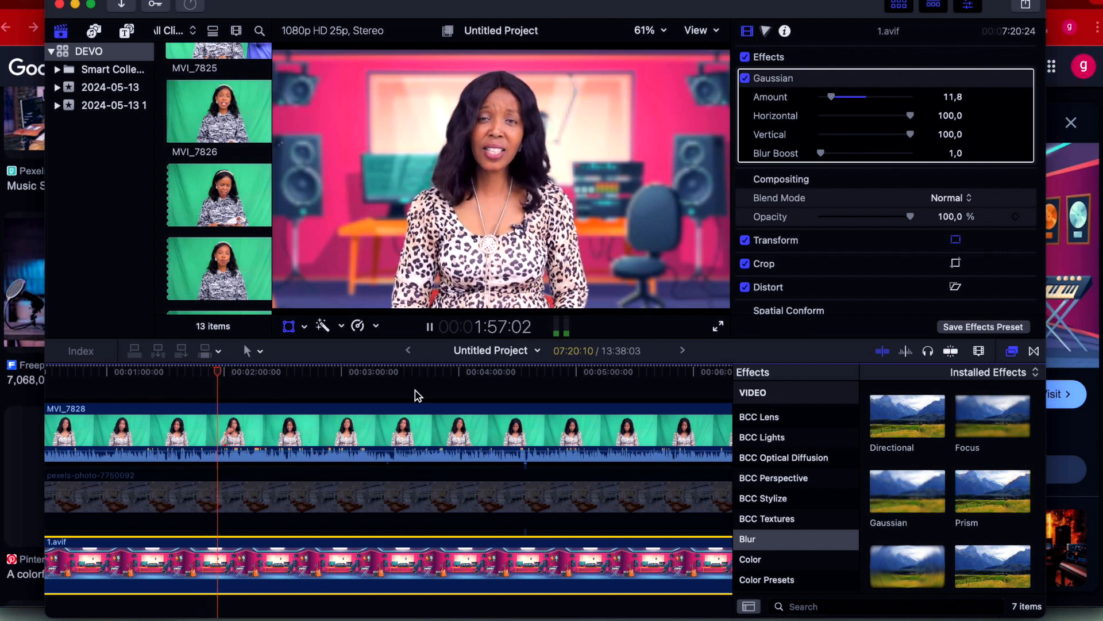
- Lower the Keyer Strength of the MVI_7828 clip to 0 %, and restore it to 100 %
{"action": "left_click", "coordinate": [386, 430]}
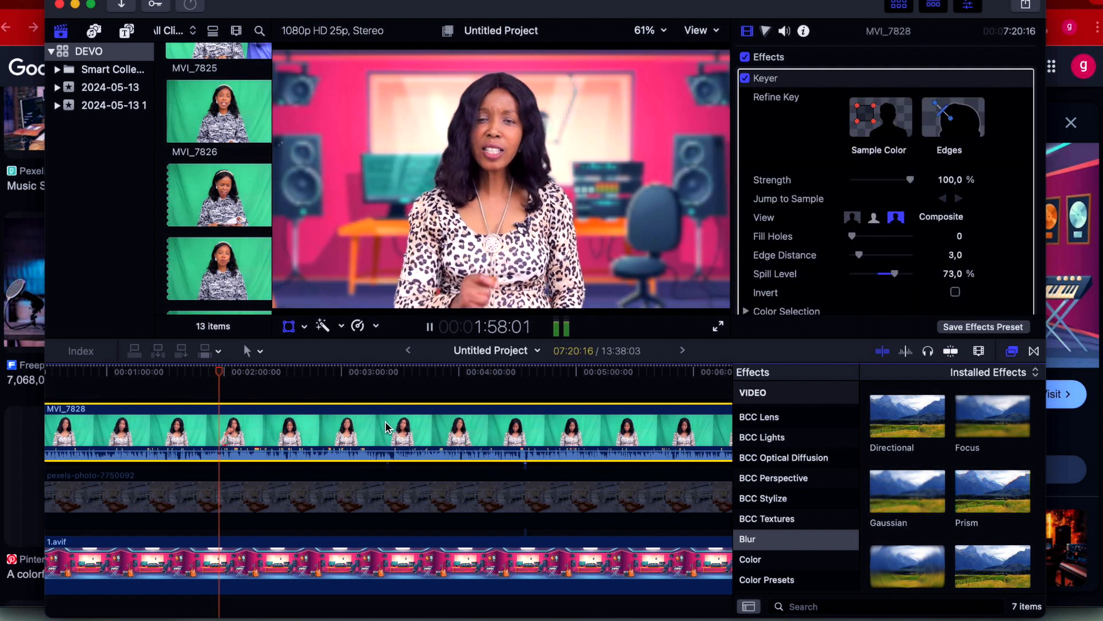
{"action": "left_click_drag", "start_coordinate": [910, 183], "coordinate": [834, 190]}
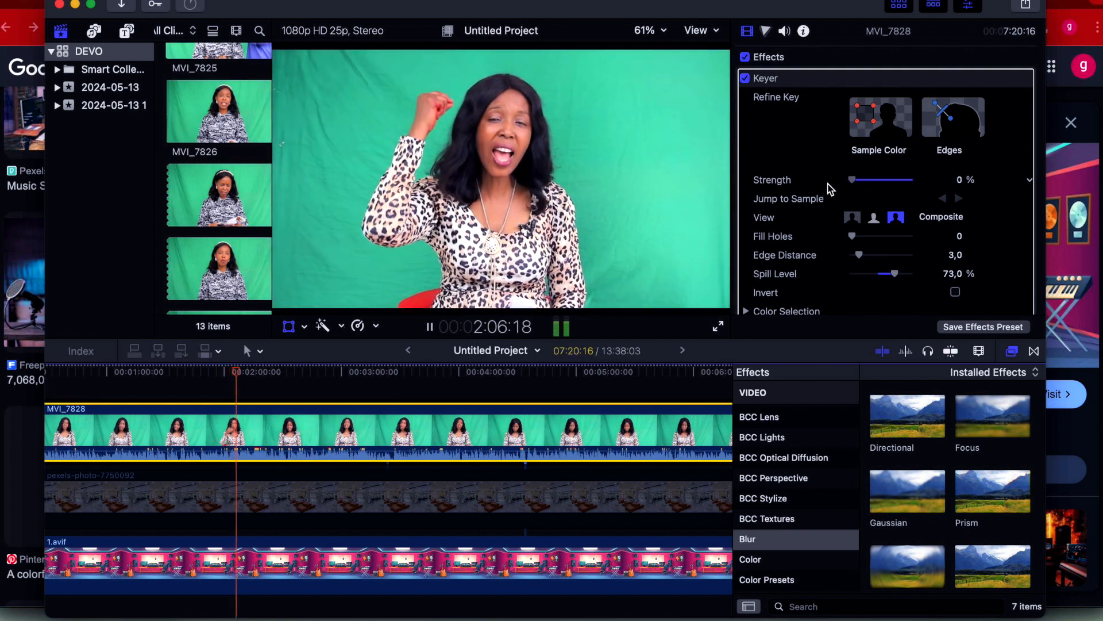
{"action": "left_click_drag", "start_coordinate": [840, 181], "coordinate": [942, 183]}
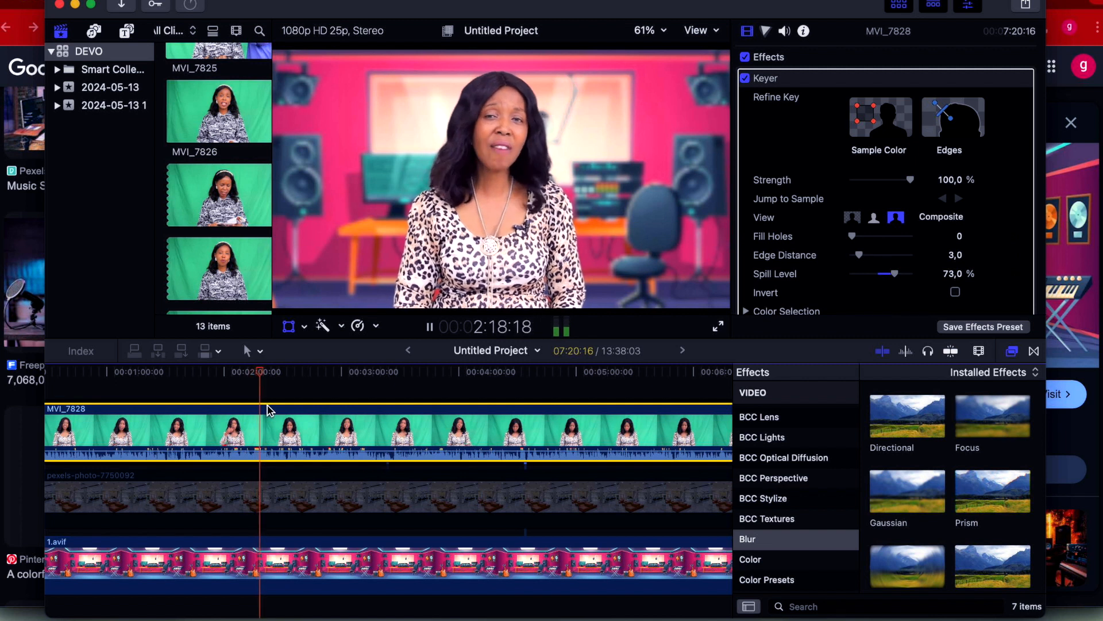
- Stop playback, delete the 1.avif studio background from the timeline and re-enable the pexels-photo-7750092 background clip
{"action": "key", "text": "space"}
{"action": "key", "text": "shift+t"}
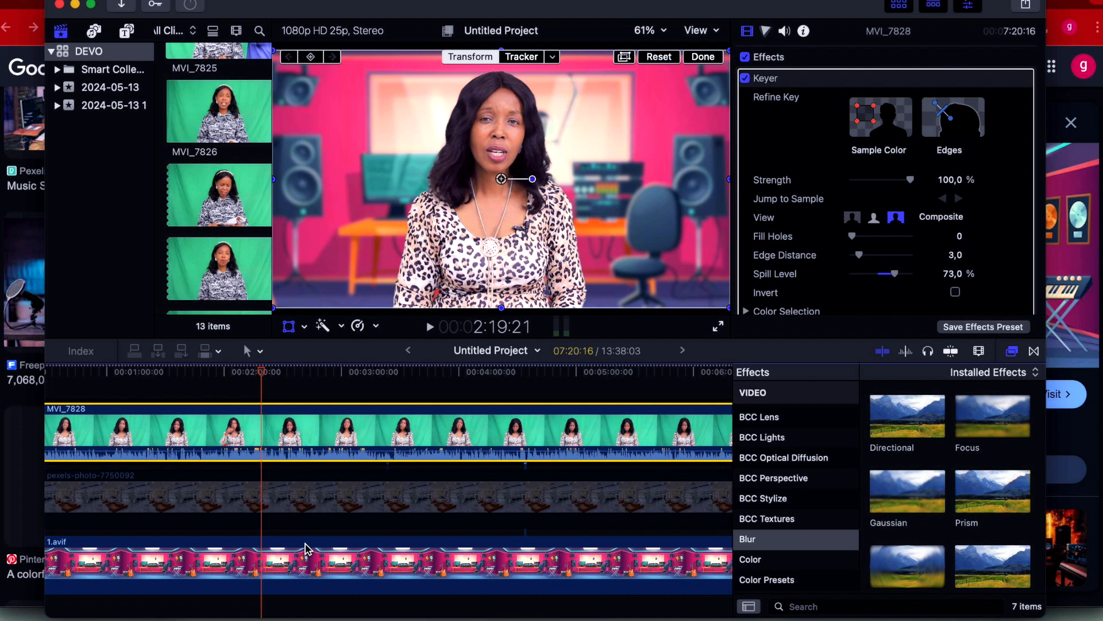
{"action": "left_click", "coordinate": [286, 559]}
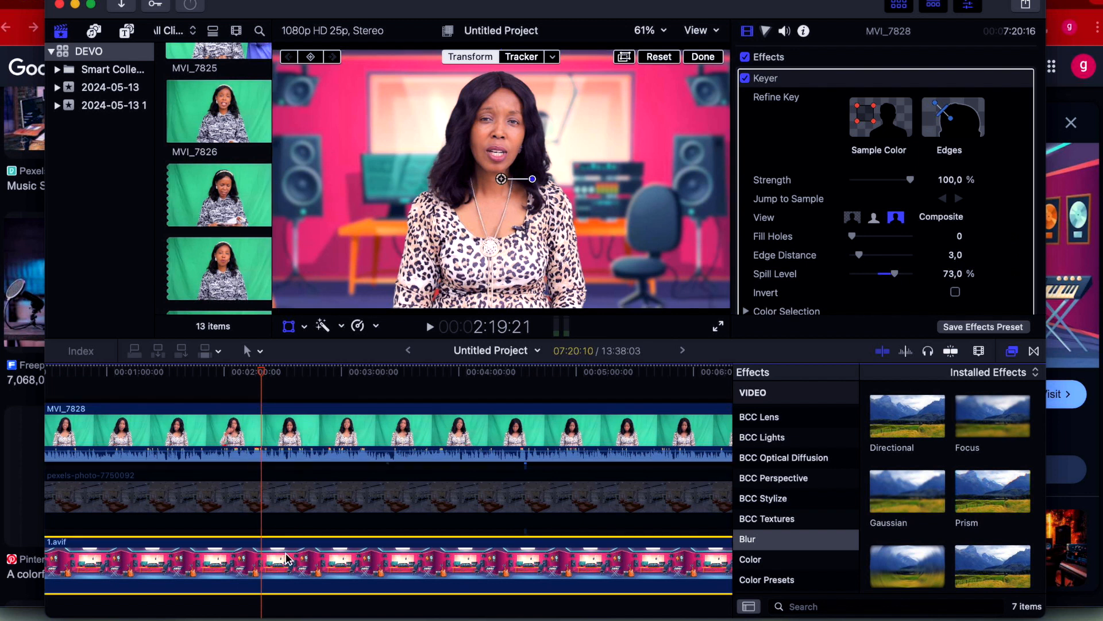
{"action": "key", "text": "Delete"}
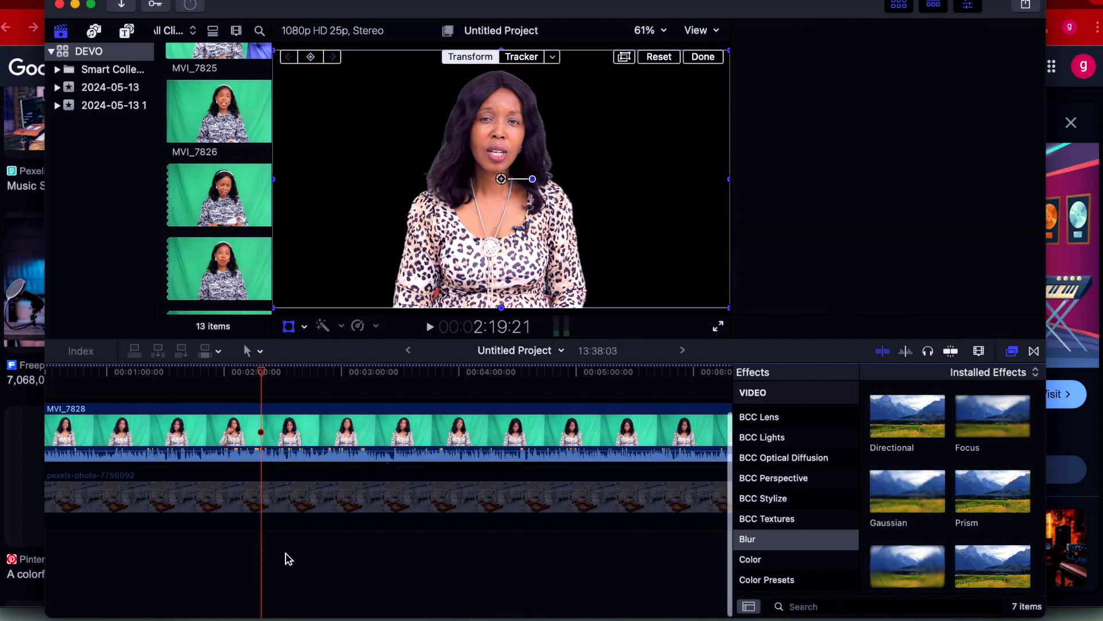
{"action": "left_click", "coordinate": [275, 508]}
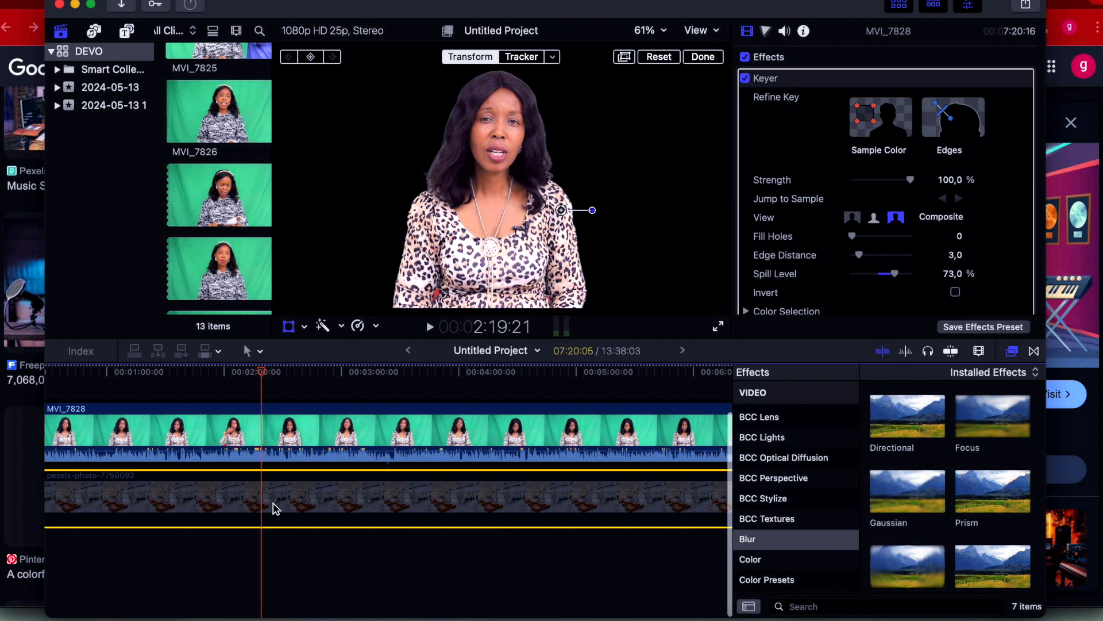
{"action": "key", "text": "v"}
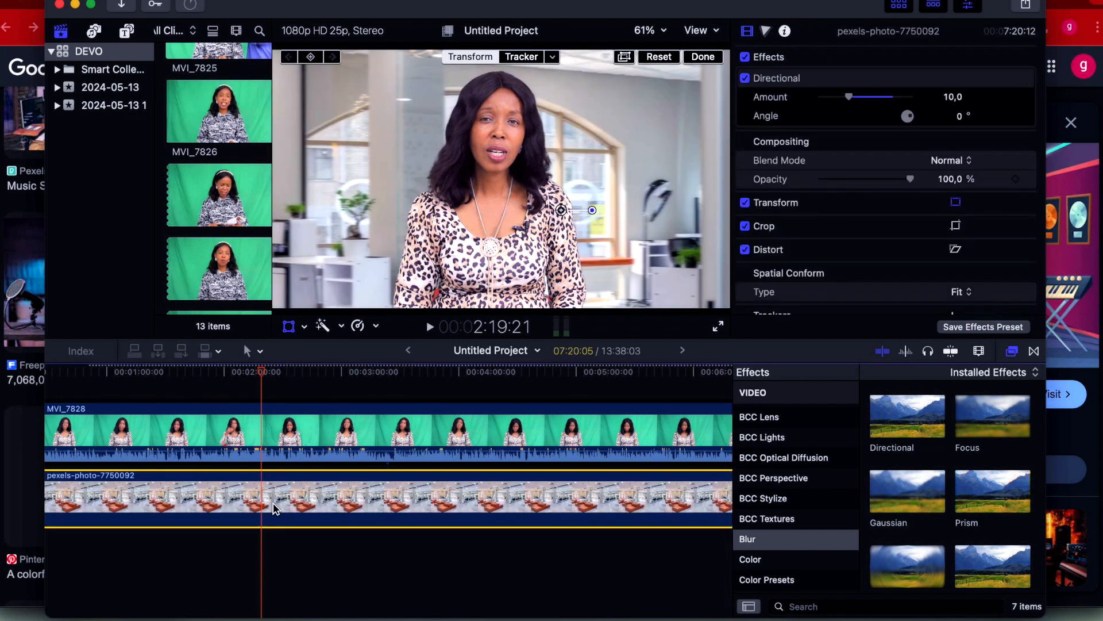
- Move the 1080p 25fps adjustment clip above MVI_7828 and extend its end to match the end of that clip
{"action": "key", "text": "super+minus"}
{"action": "key", "text": "super+minus"}
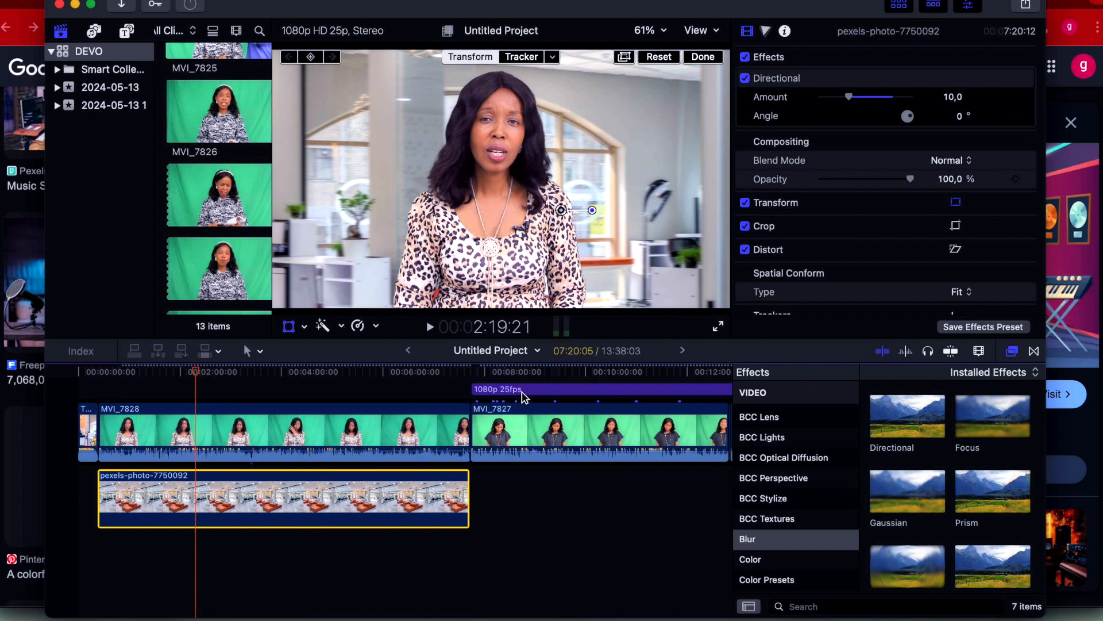
{"action": "left_click_drag", "start_coordinate": [532, 391], "coordinate": [165, 390]}
{"action": "left_click_drag", "start_coordinate": [396, 390], "coordinate": [467, 417]}
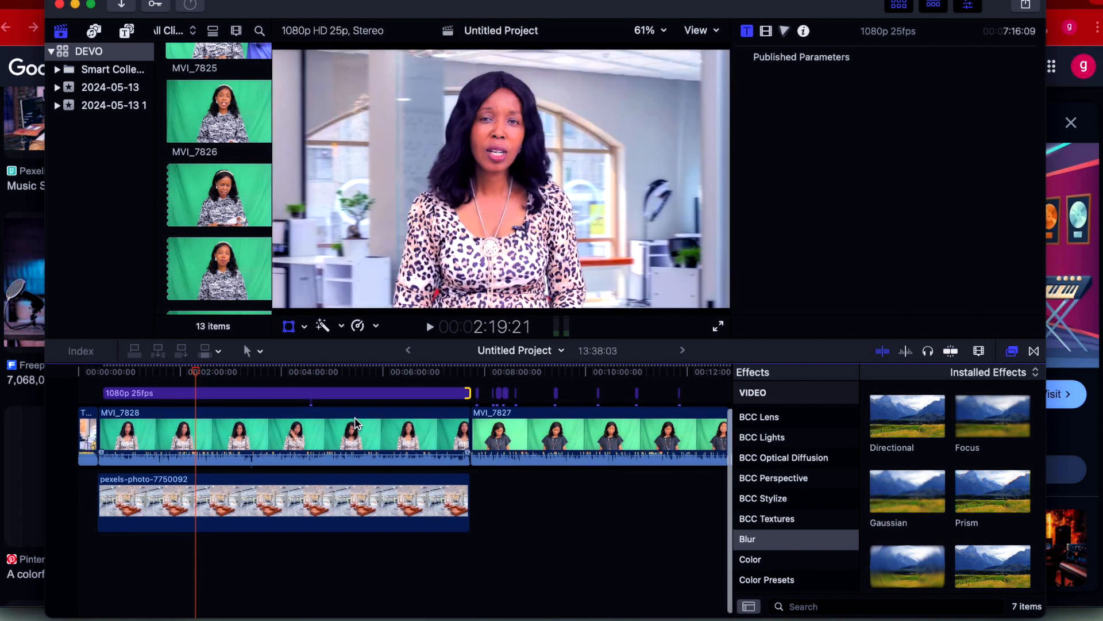
- Extend the start of the 1080p 25fps adjustment clip to the beginning of the MVI_7828 clip
{"action": "scroll", "coordinate": [354, 423], "scroll_direction": "up", "scroll_amount": 3}
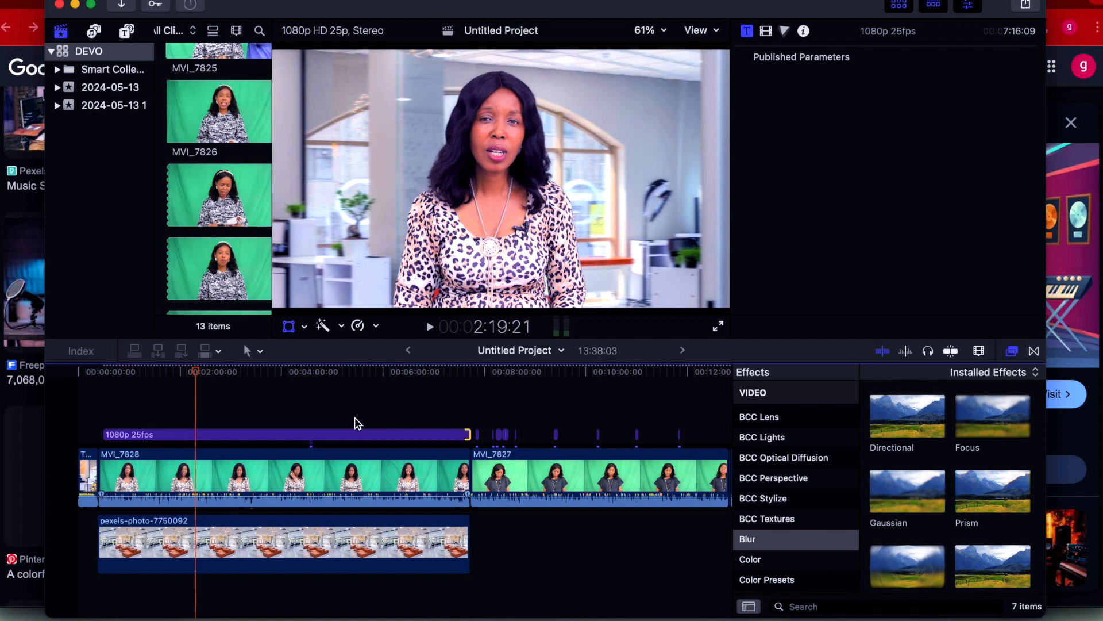
{"action": "left_click_drag", "start_coordinate": [91, 374], "coordinate": [102, 374]}
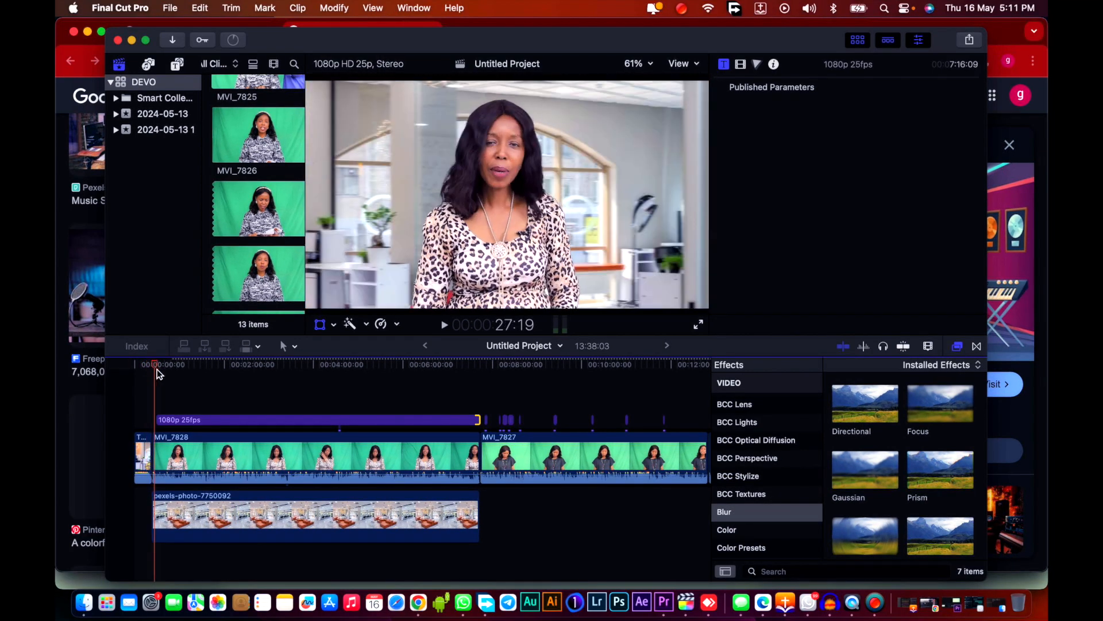
{"action": "left_click_drag", "start_coordinate": [160, 421], "coordinate": [153, 420]}
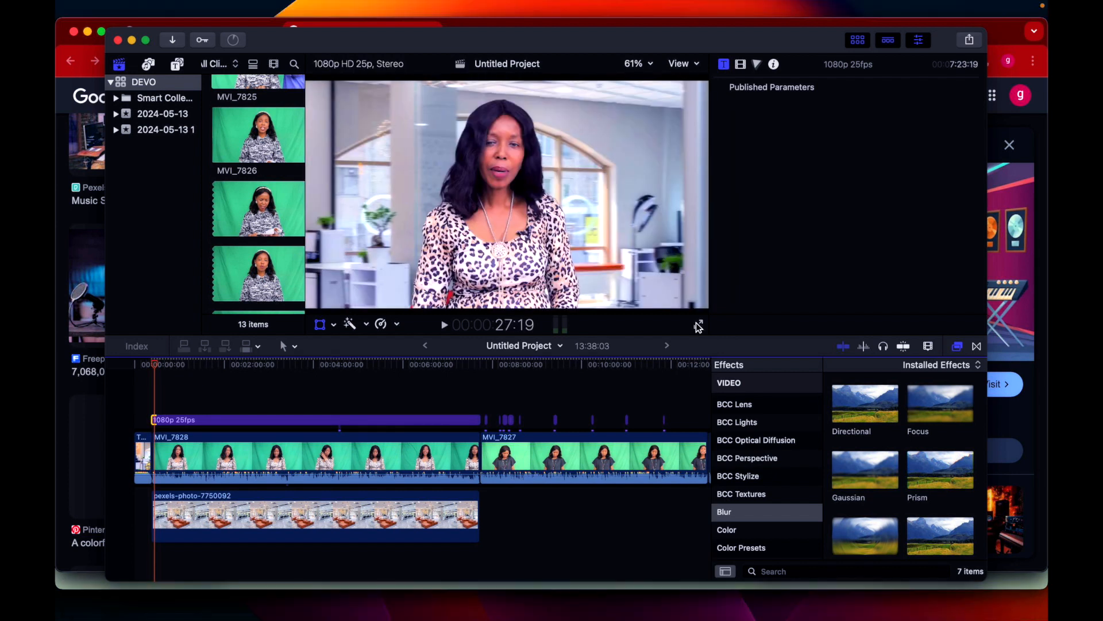